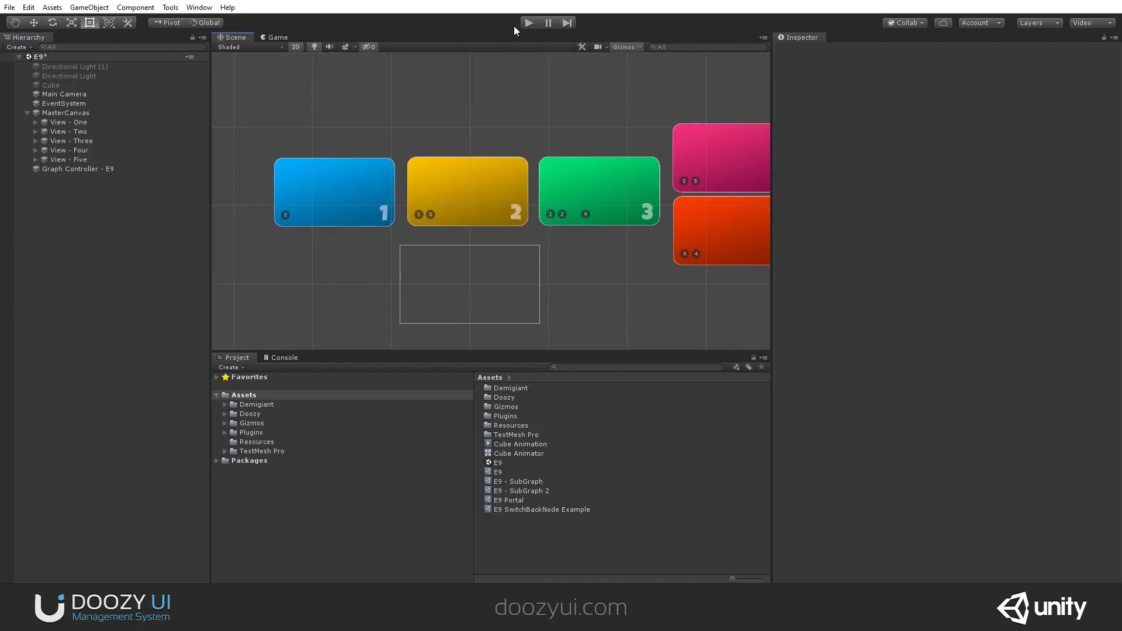
- Open the Graph Controller - E9 graph in the Nody editor from the Inspector
middle_drag(519, 94, 393, 125)
click(91, 170)
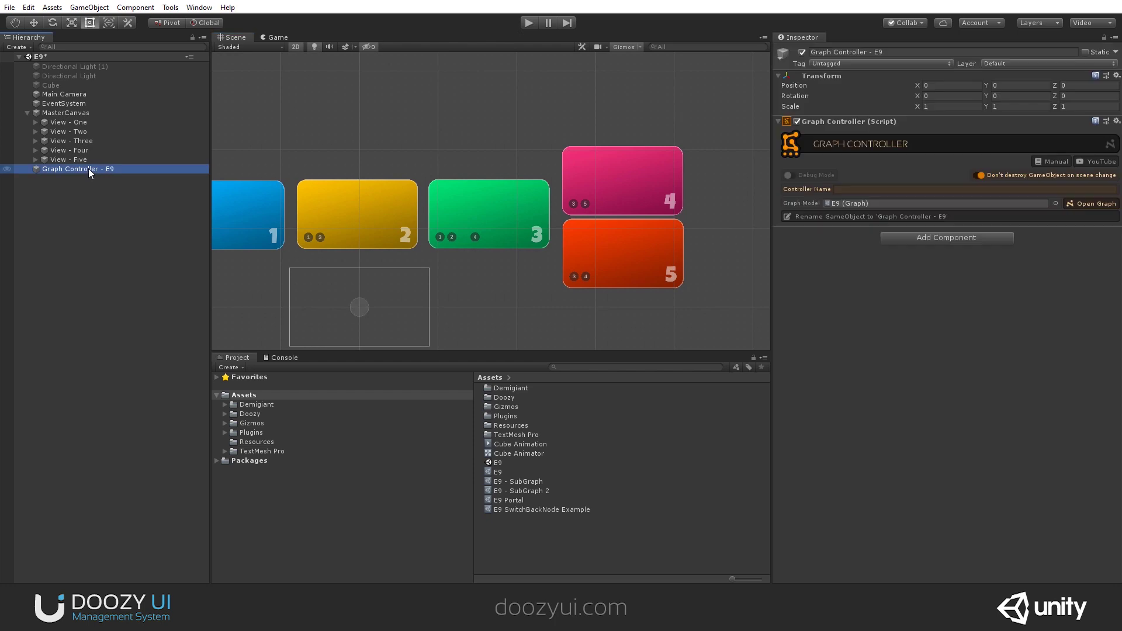
click(1069, 205)
- Position the Nody window over the scene and enter Play mode
drag(531, 150, 619, 297)
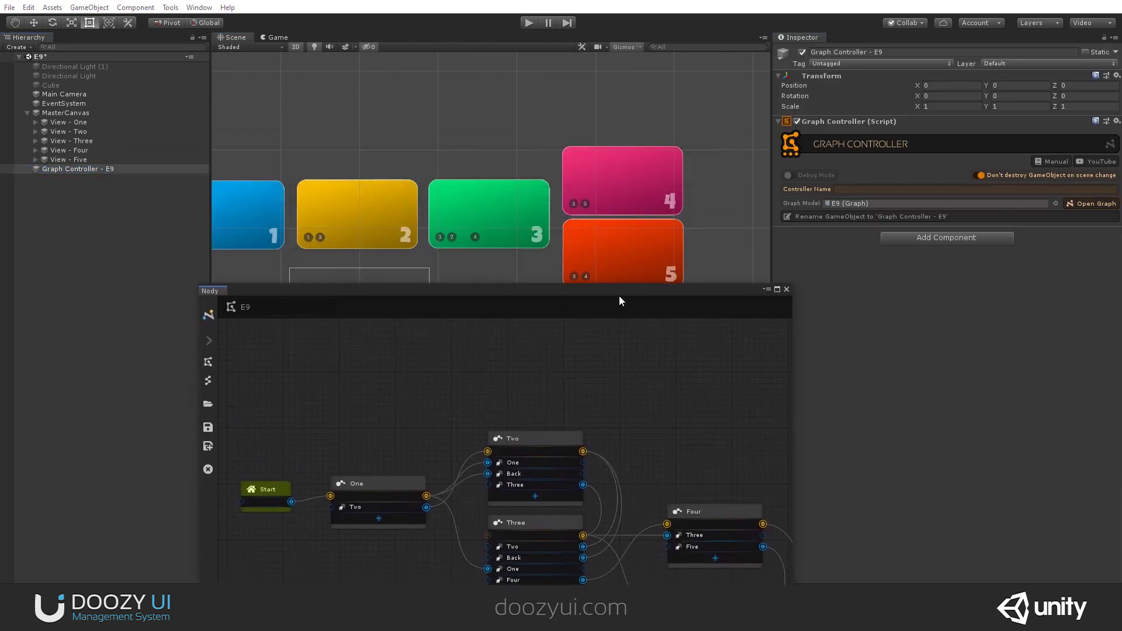
middle_drag(397, 234, 544, 209)
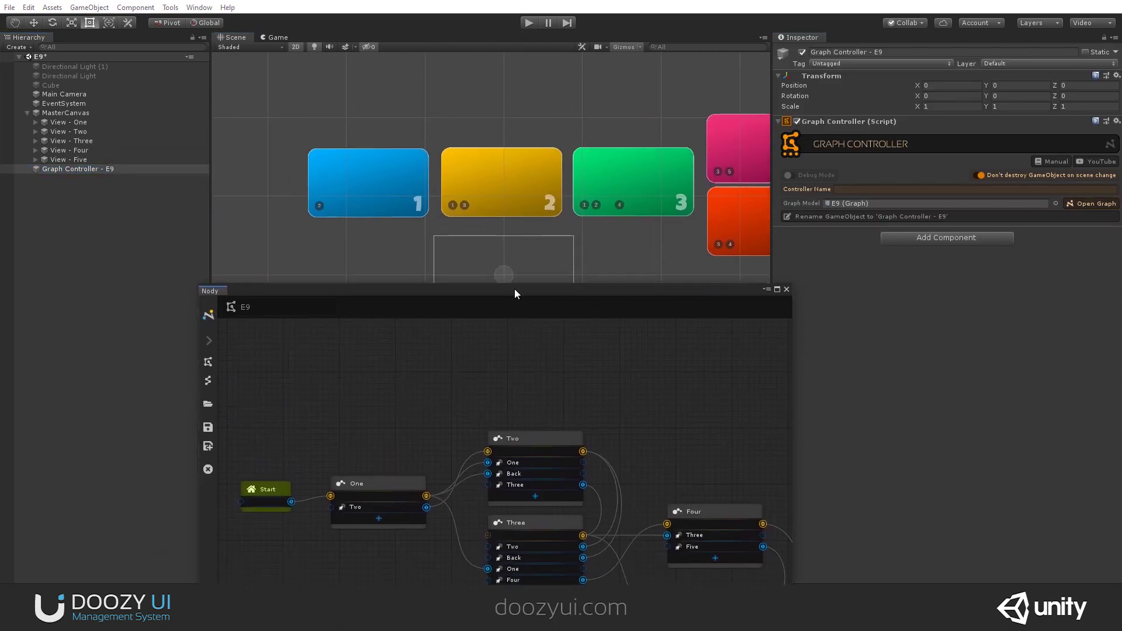
drag(514, 289, 483, 246)
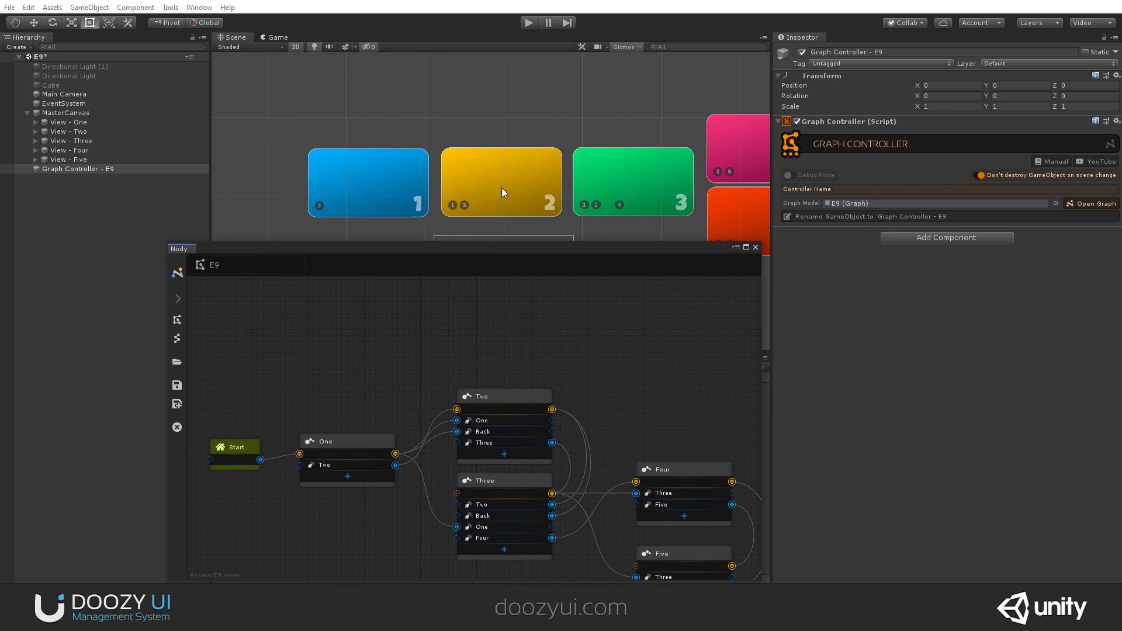
click(528, 23)
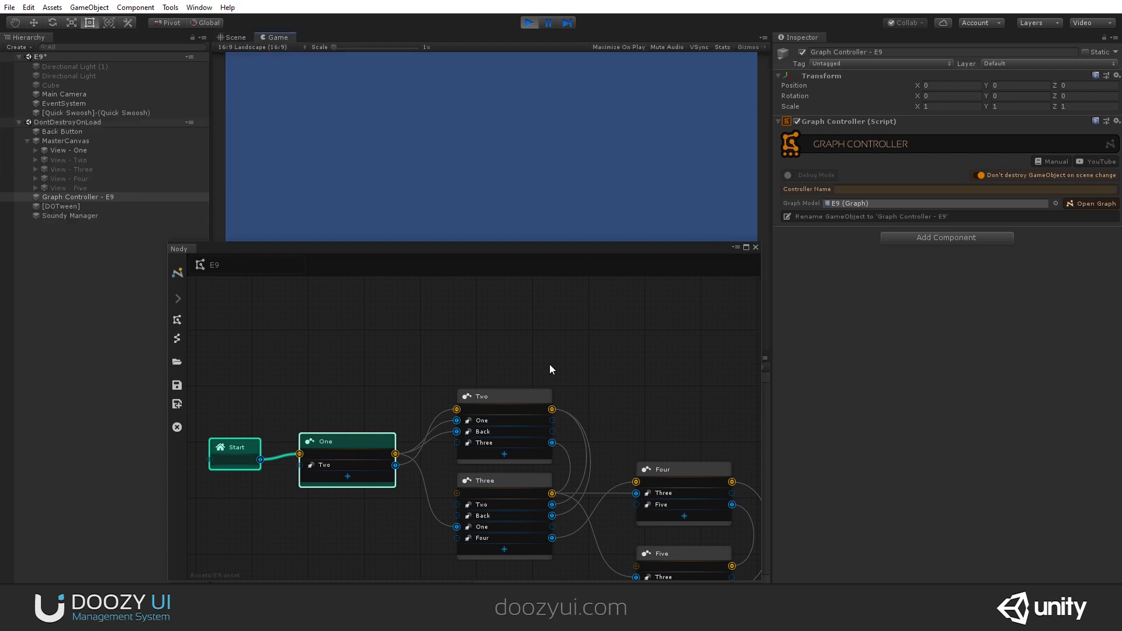
- Switch the game between views One and Two twice, ending on One, with the graph showing Start, One and Two
drag(456, 242, 409, 383)
click(307, 289)
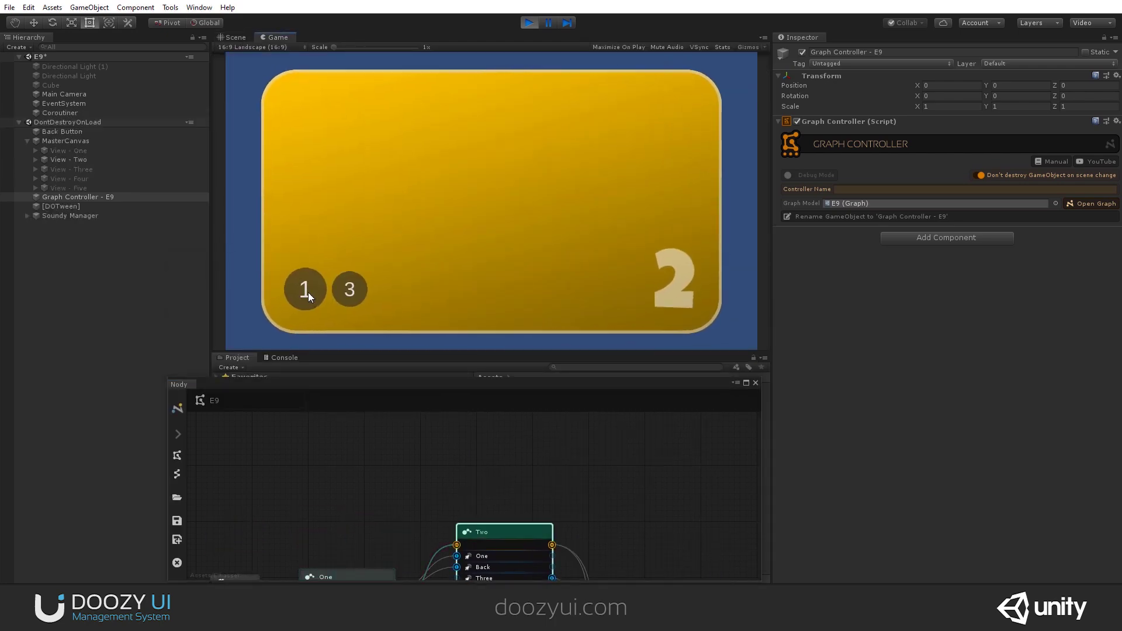
click(307, 292)
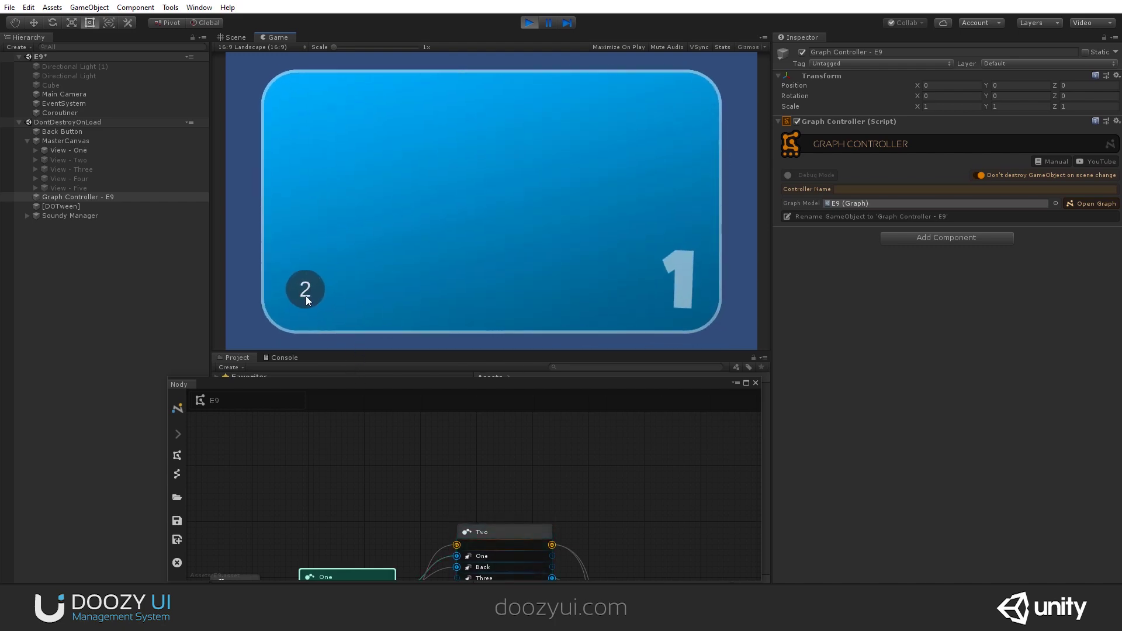
click(306, 294)
click(306, 293)
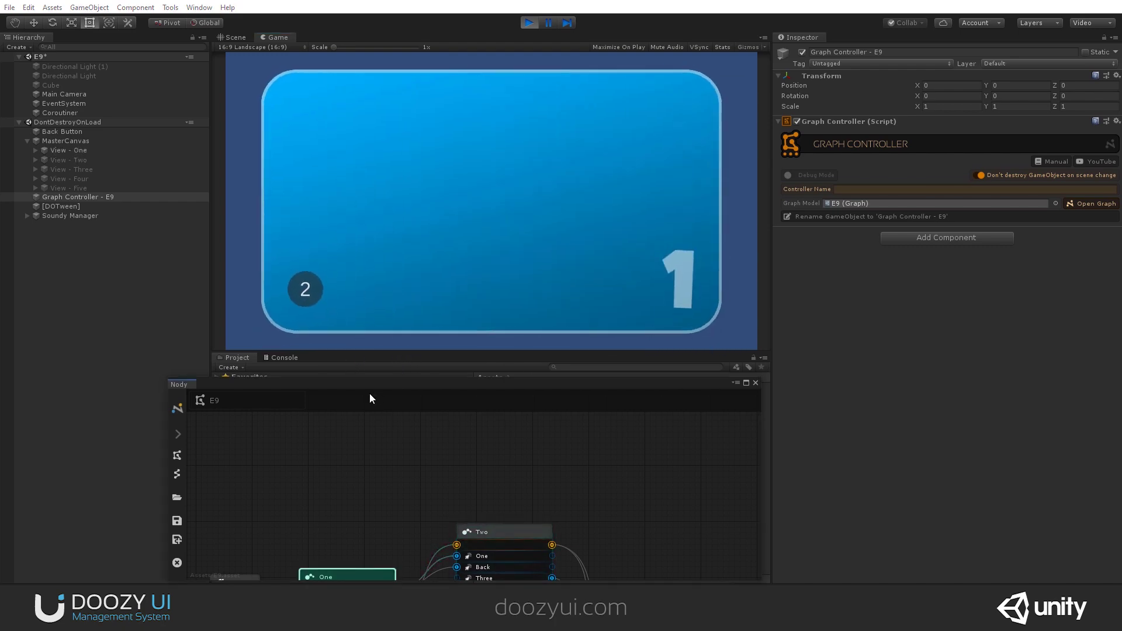
drag(369, 381, 383, 215)
middle_drag(429, 331, 440, 254)
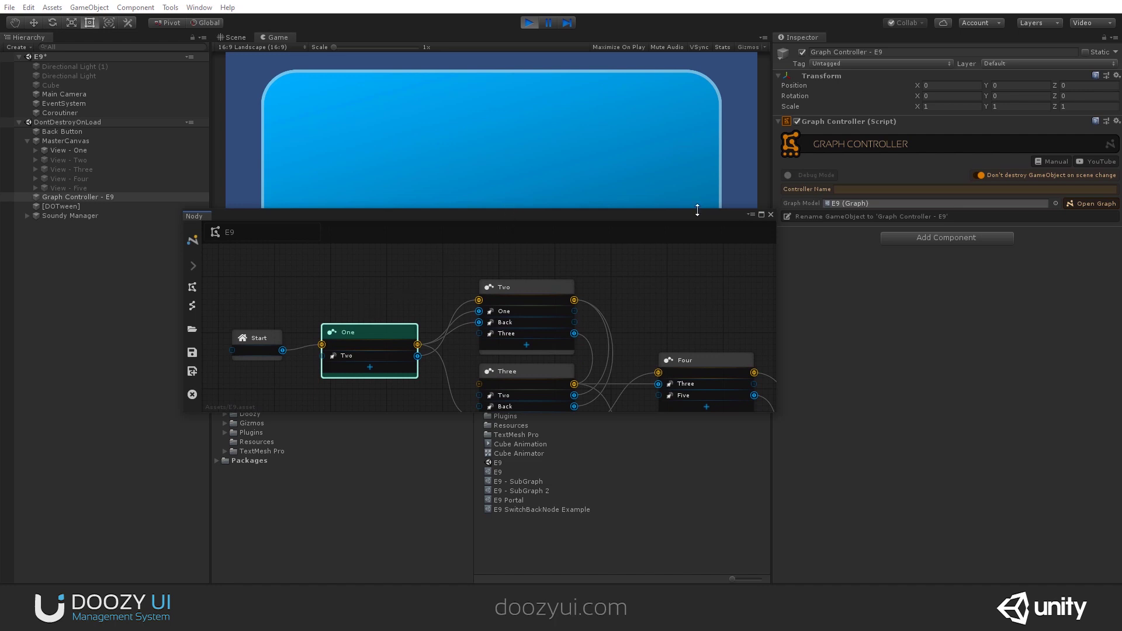
- Maximize the Nody window and create a System > Wait node on the canvas
click(761, 215)
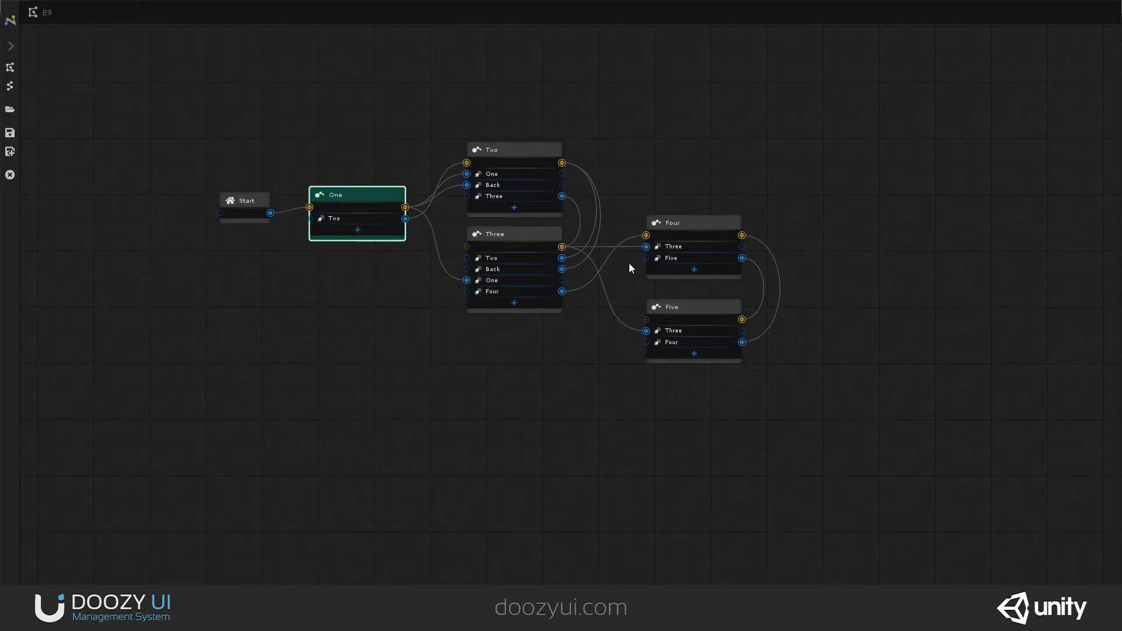
scroll(481, 173, up, 3)
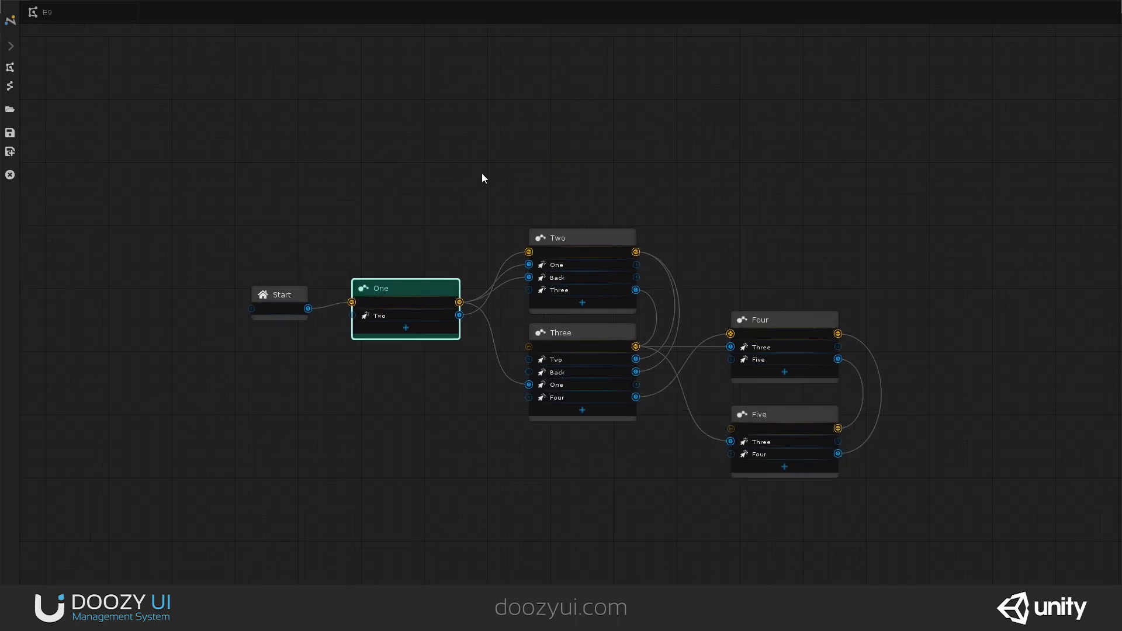
right_click(450, 154)
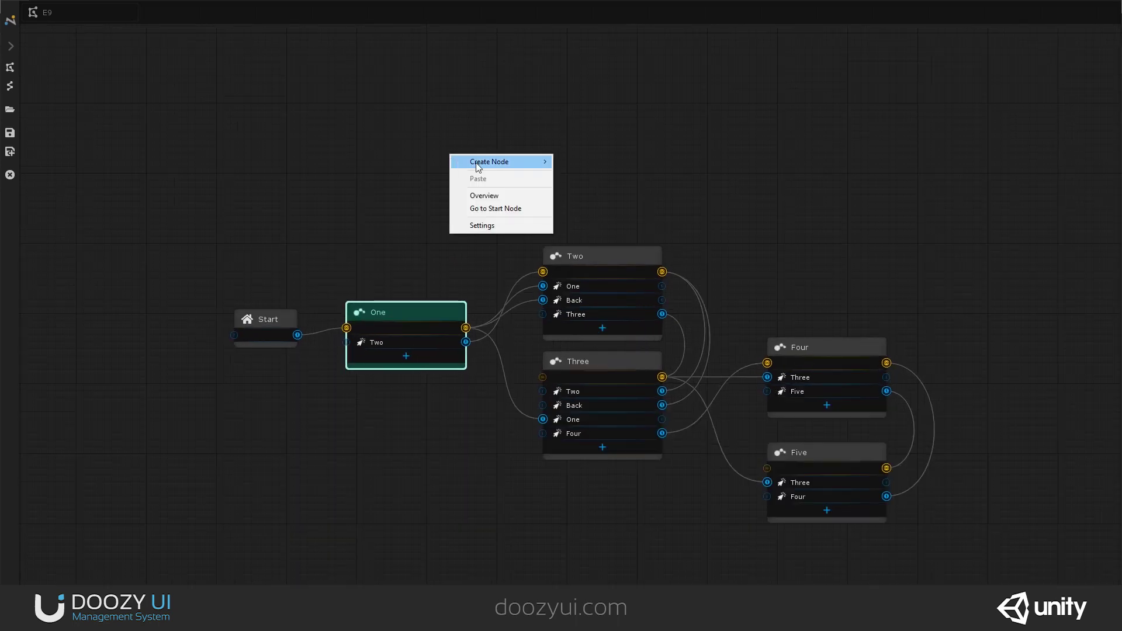
mouse_move(478, 166)
mouse_move(619, 241)
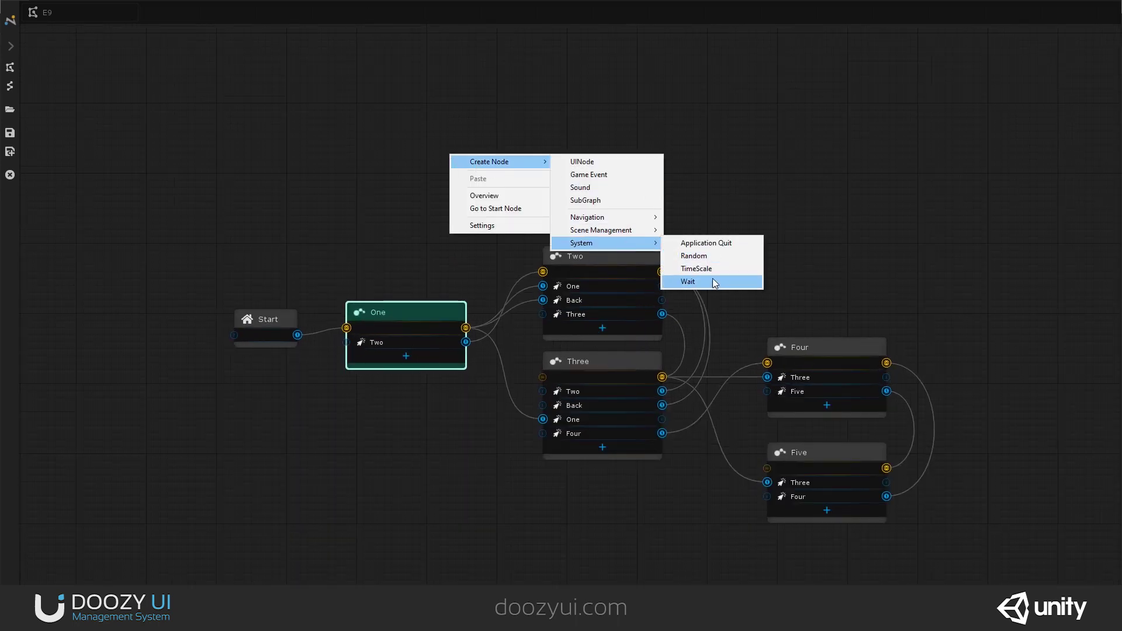
click(713, 282)
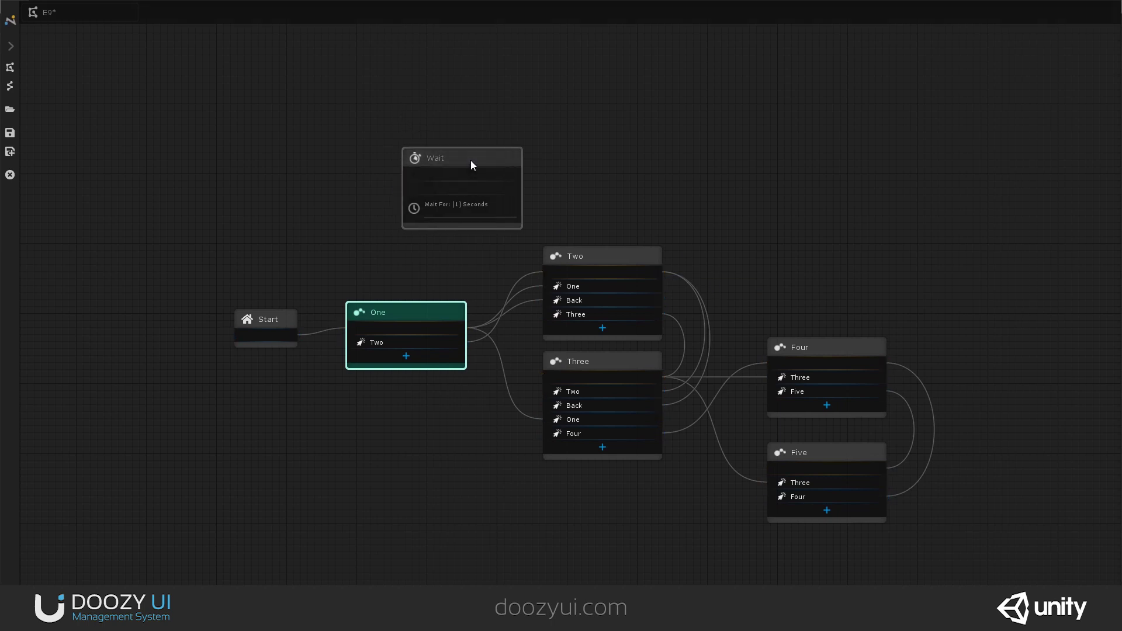
- Shift nodes Two–Five right and wire One's Two output through the Wait node into Two
scroll(465, 257, up, 2)
drag(484, 190, 854, 526)
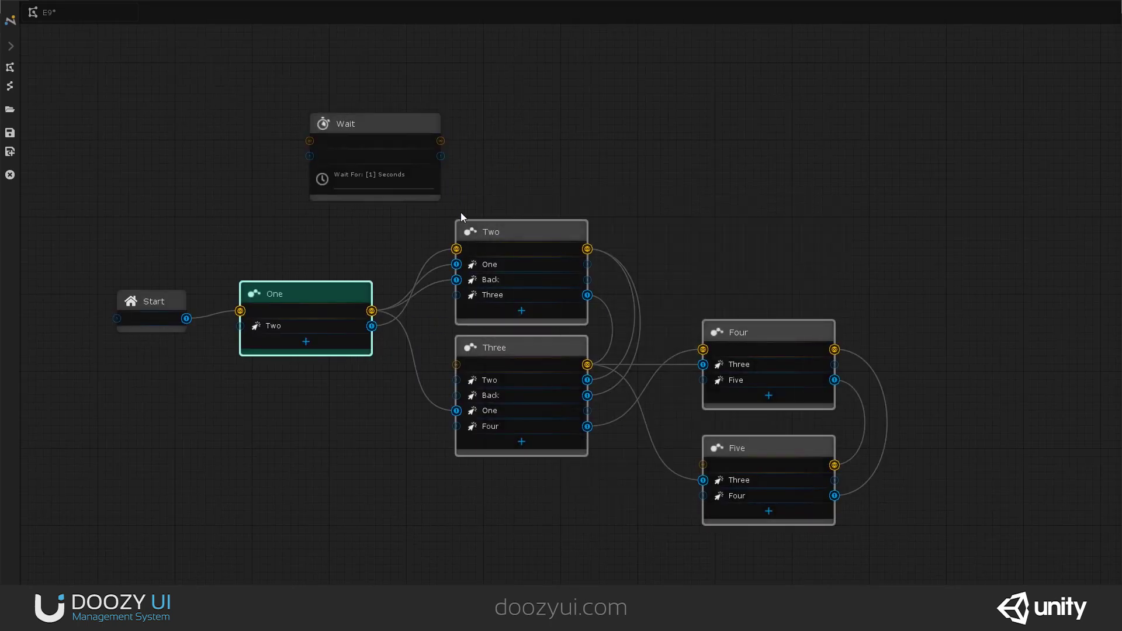
drag(517, 240, 643, 241)
drag(435, 133, 530, 139)
drag(372, 325, 435, 145)
drag(541, 164, 614, 251)
drag(444, 127, 452, 171)
- Restore the Nody window to show the Wait node and maximize the Game view
click(1111, 2)
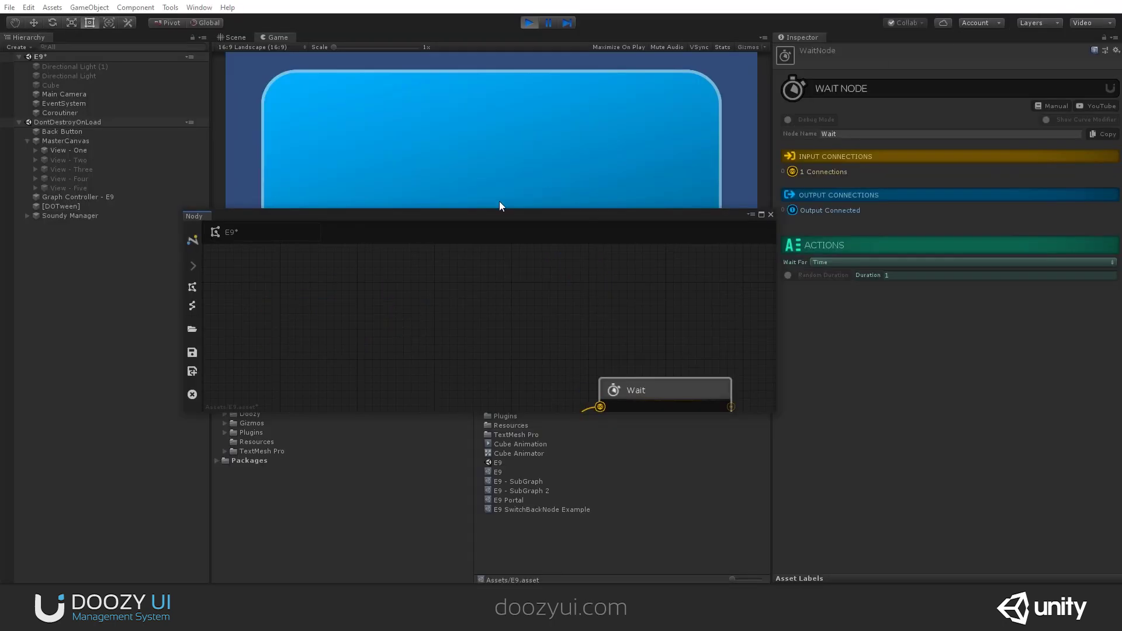
drag(457, 416, 457, 565)
drag(489, 434, 423, 378)
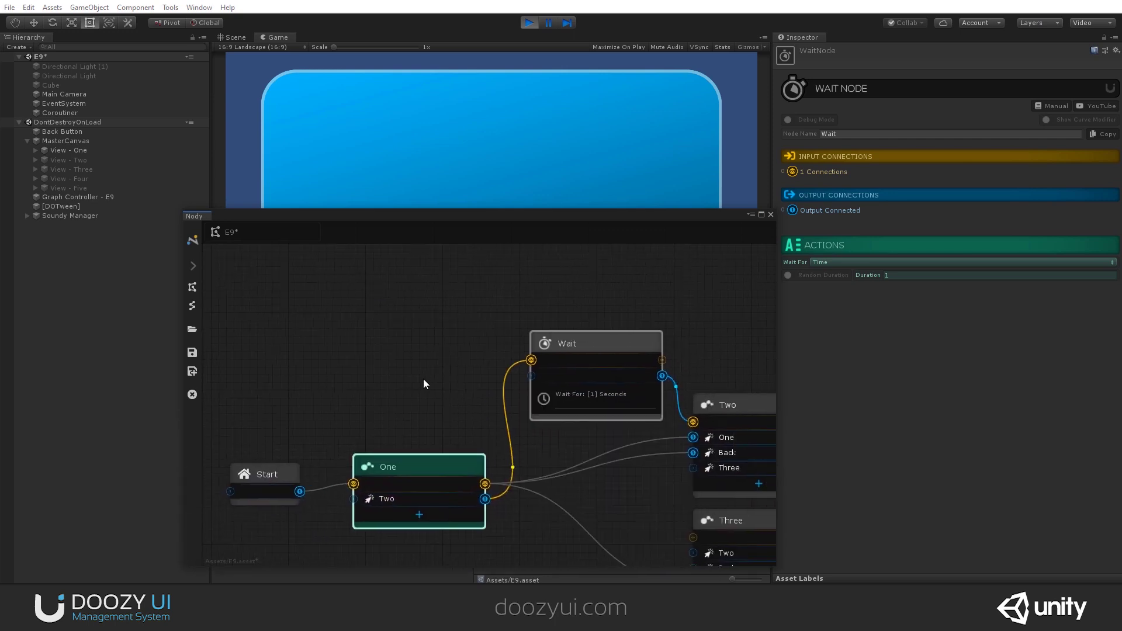
click(763, 39)
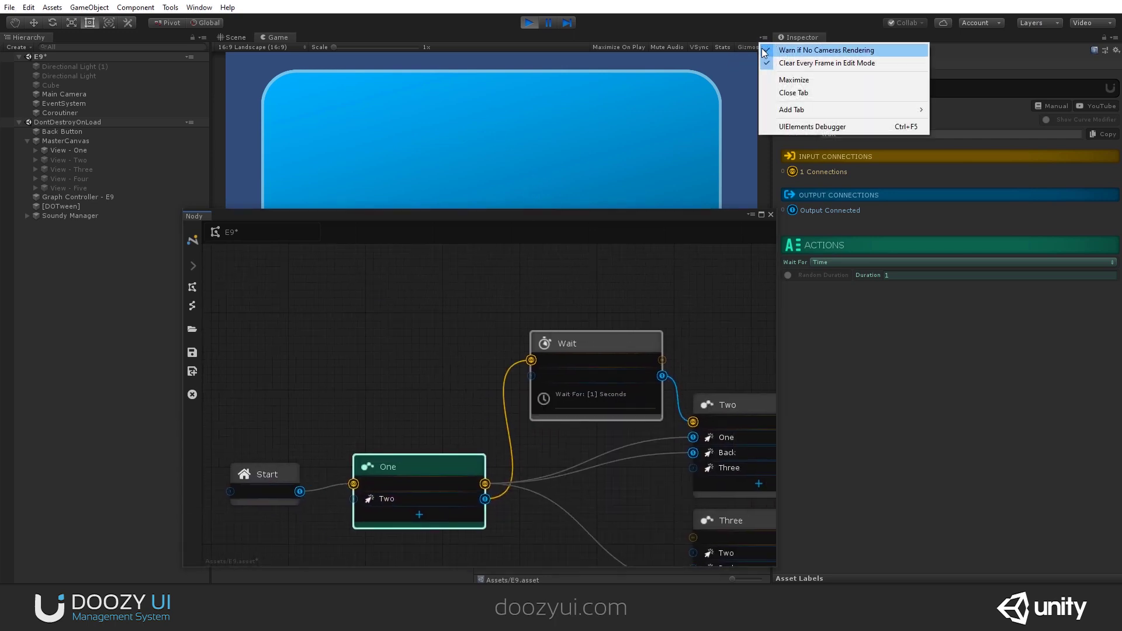
click(783, 78)
drag(531, 219, 605, 76)
- Click 2, 1, 2 in the game to see view Two appear after the Wait delay, then restore the layout
click(223, 485)
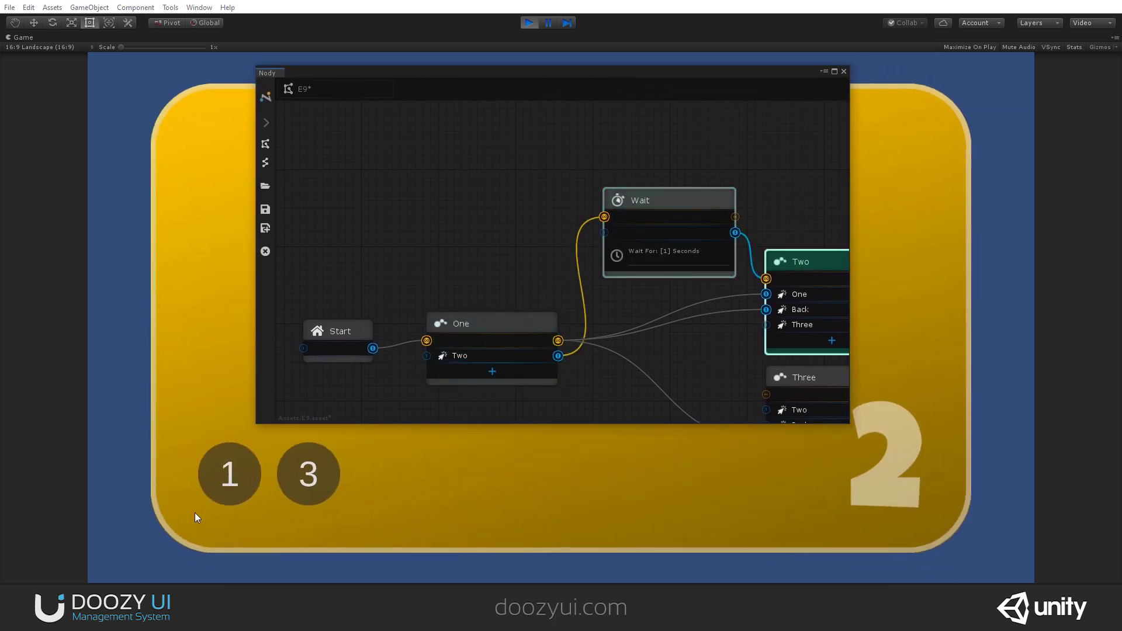
click(215, 500)
click(260, 479)
click(1116, 38)
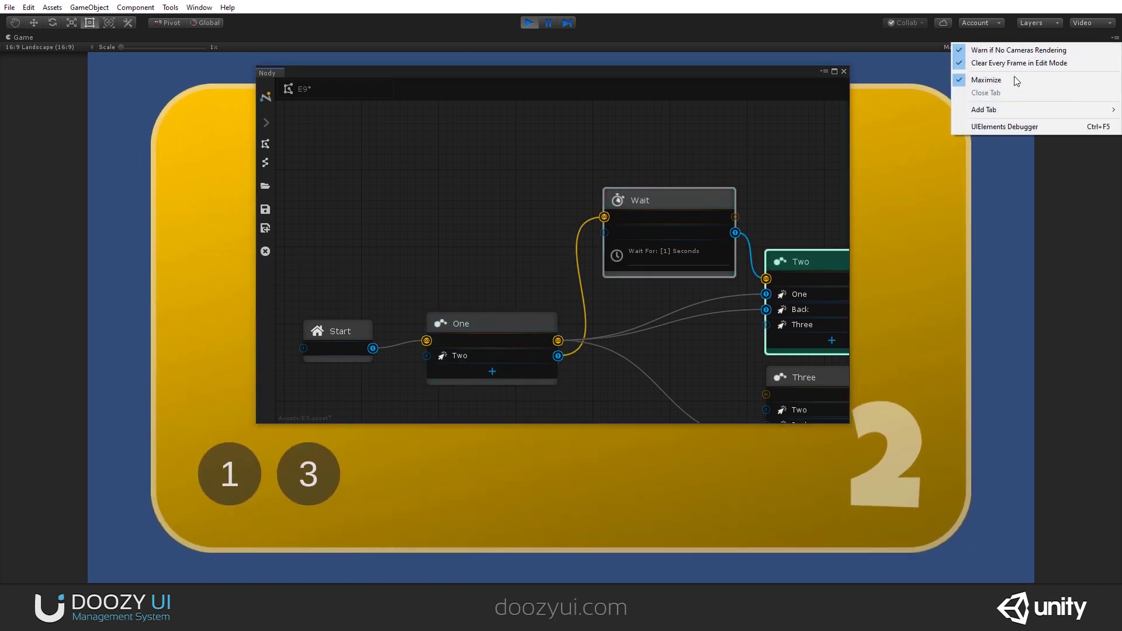
click(974, 80)
drag(636, 72, 467, 142)
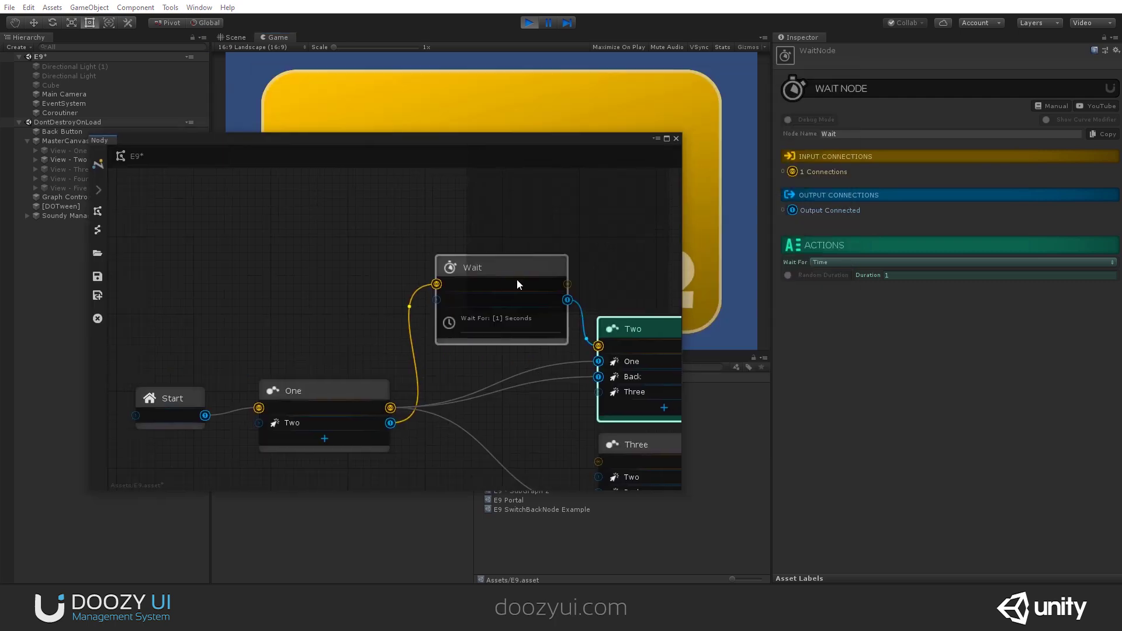
- Enable Random Duration on the Wait node with Min 1 and Max 3 seconds
click(445, 271)
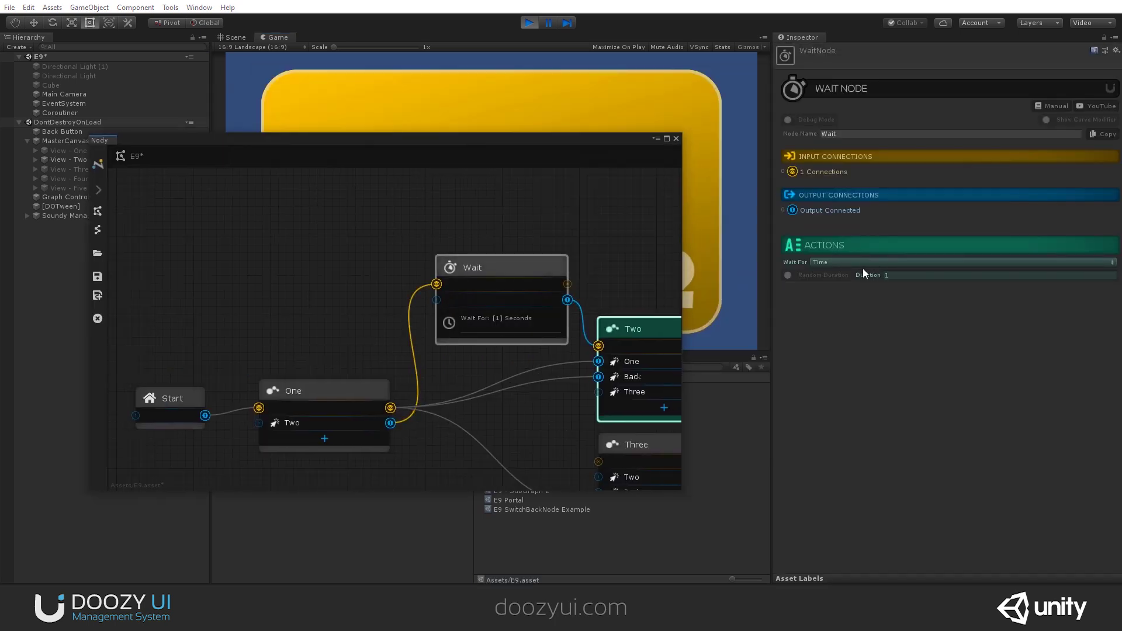
click(788, 275)
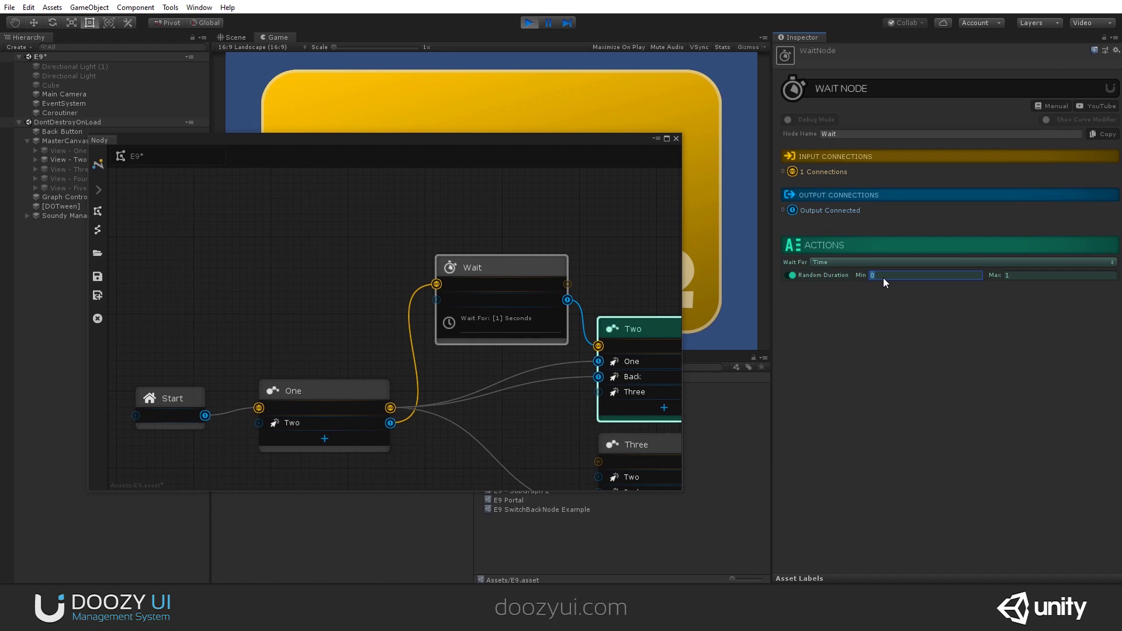
key(Tab)
text(3)
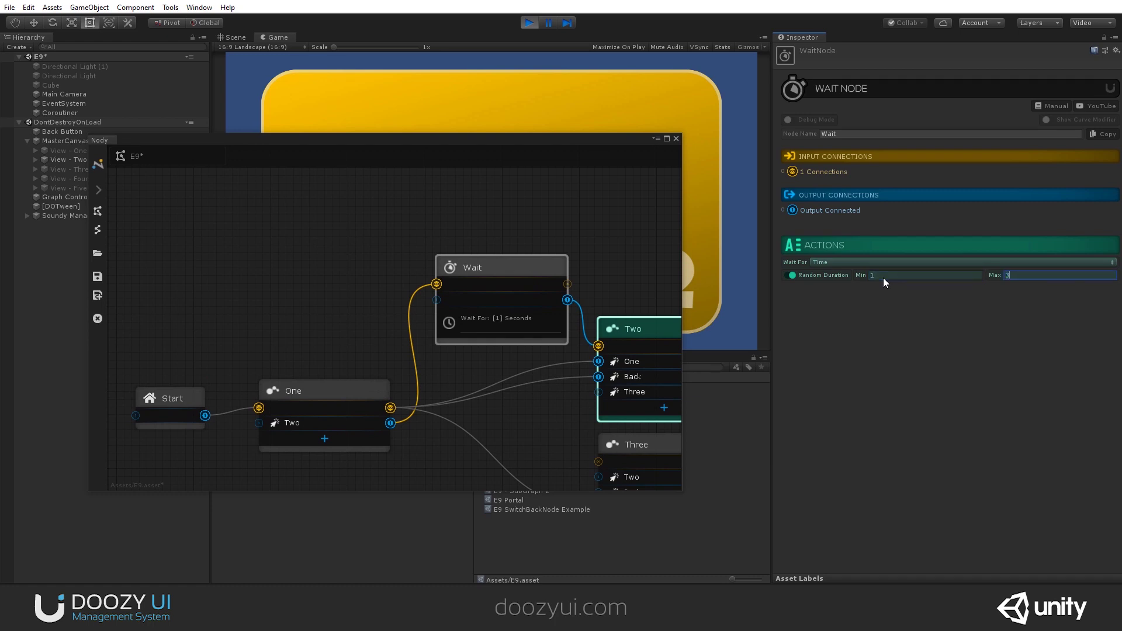
click(643, 264)
click(555, 260)
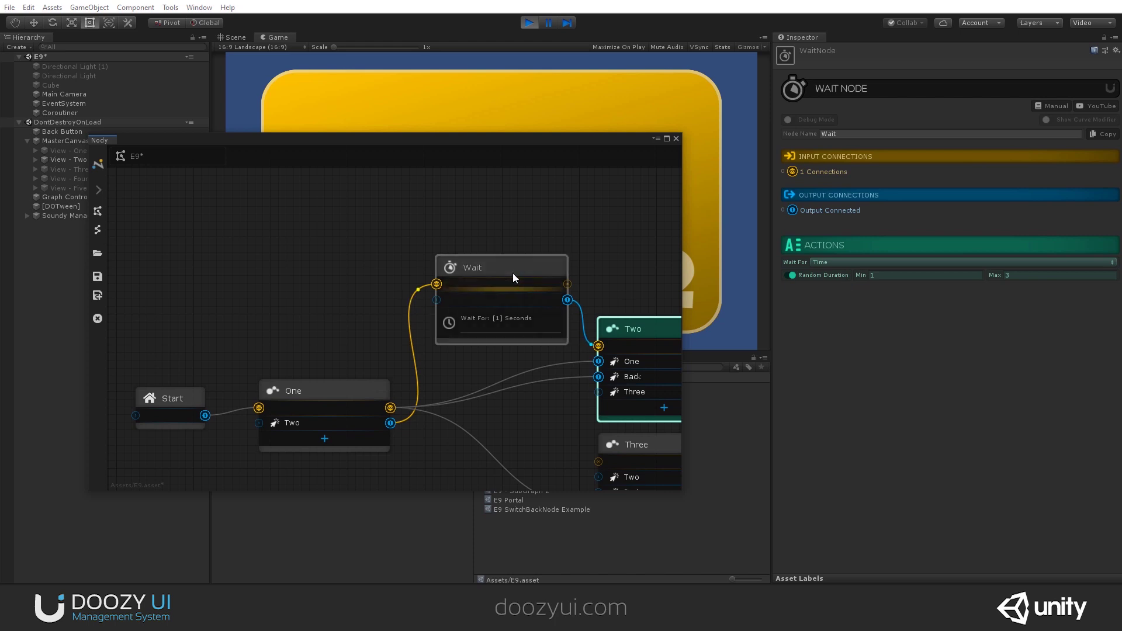
drag(510, 270, 516, 261)
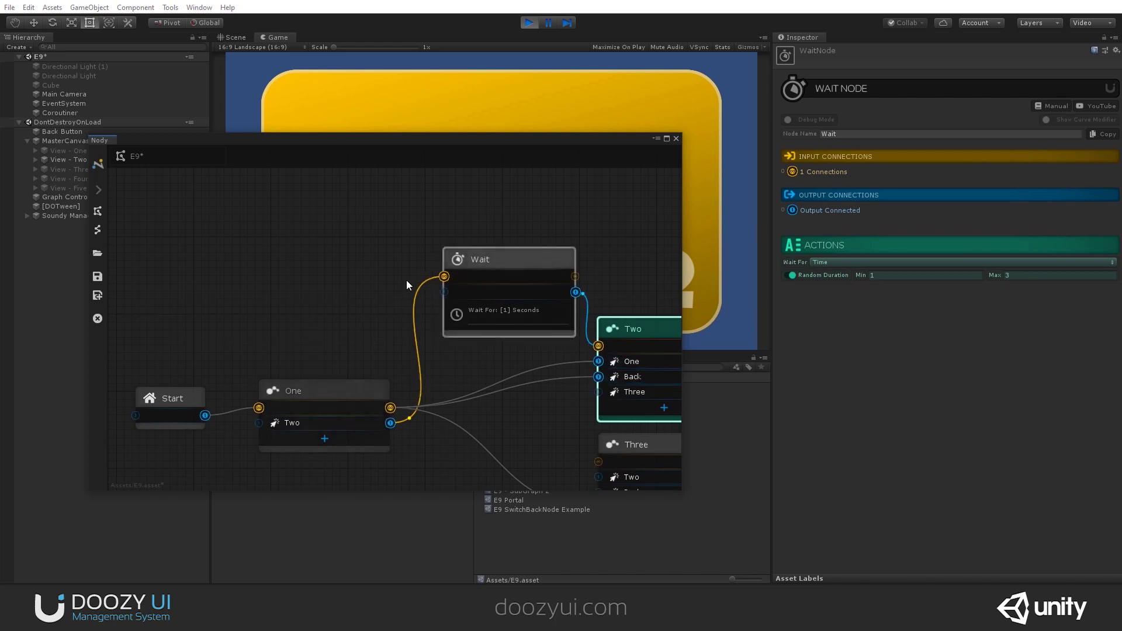
- Switch the game to view One, then to view Two through the timed Wait
drag(494, 141, 466, 381)
click(304, 289)
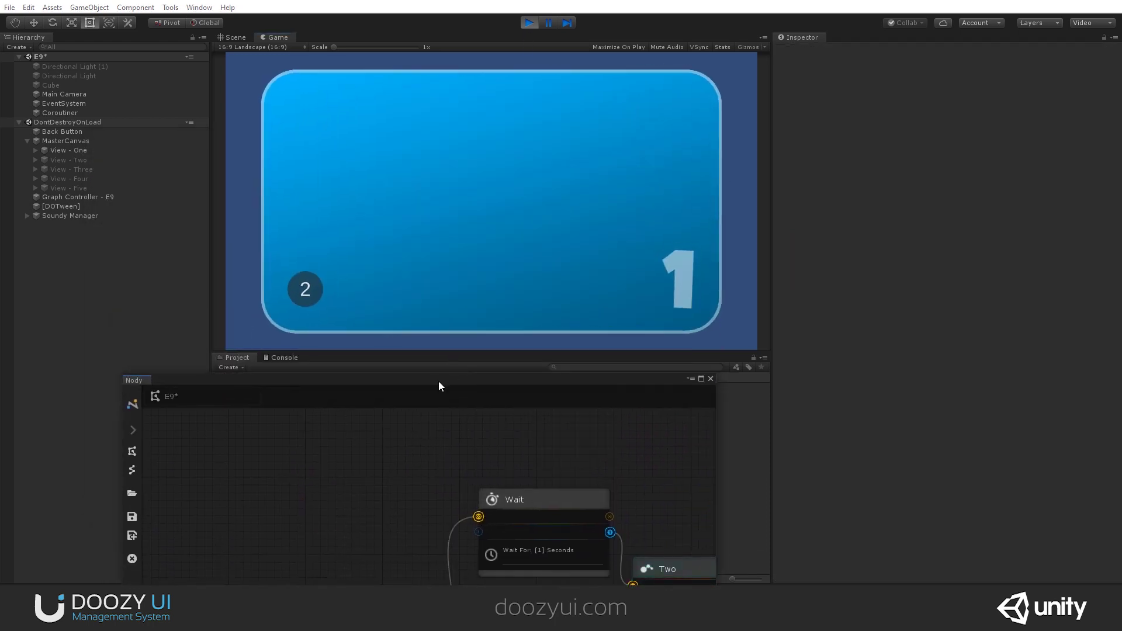
click(313, 293)
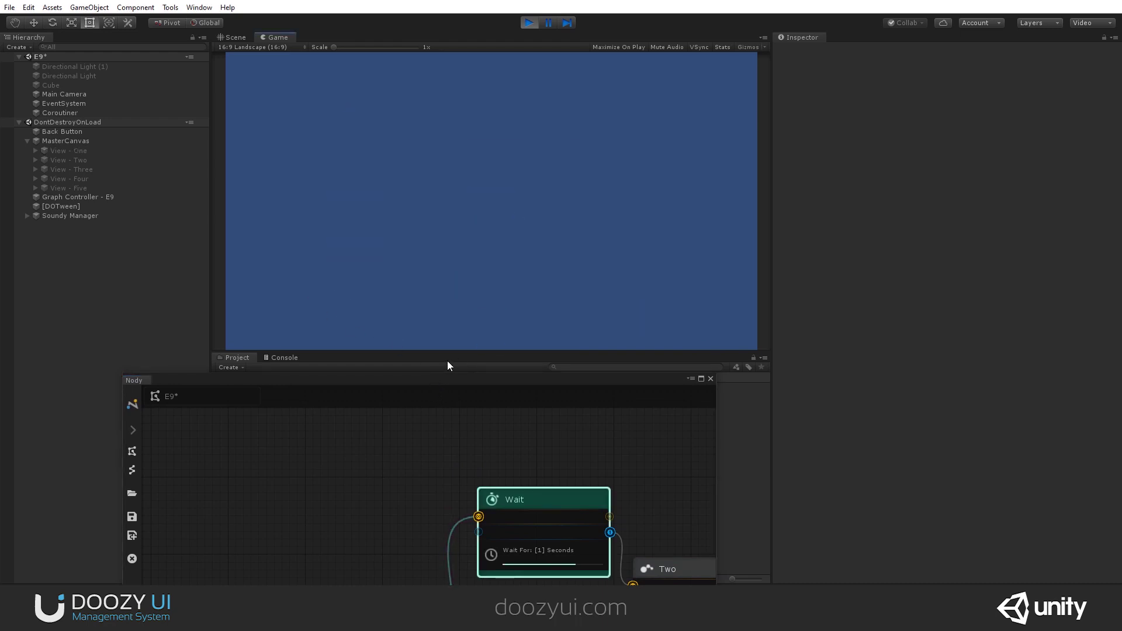
- Rearrange the floating graph window and select the Wait node to show its settings
drag(429, 382, 444, 29)
scroll(555, 198, up, 2)
scroll(467, 201, down, 4)
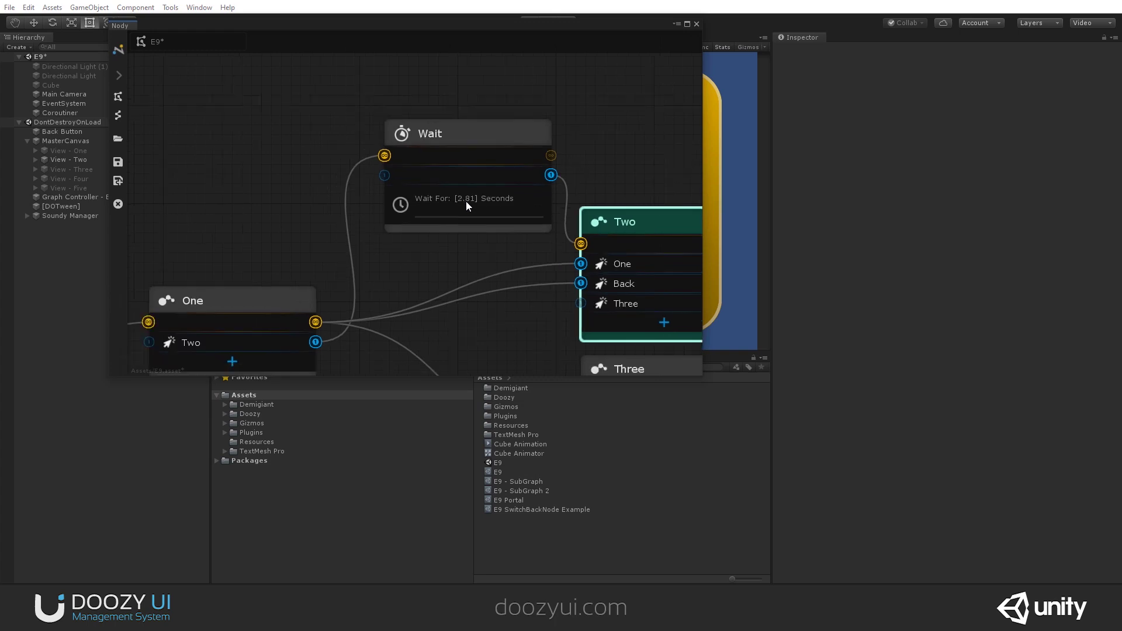
drag(401, 29, 441, 222)
drag(155, 214, 377, 267)
scroll(549, 389, down, 2)
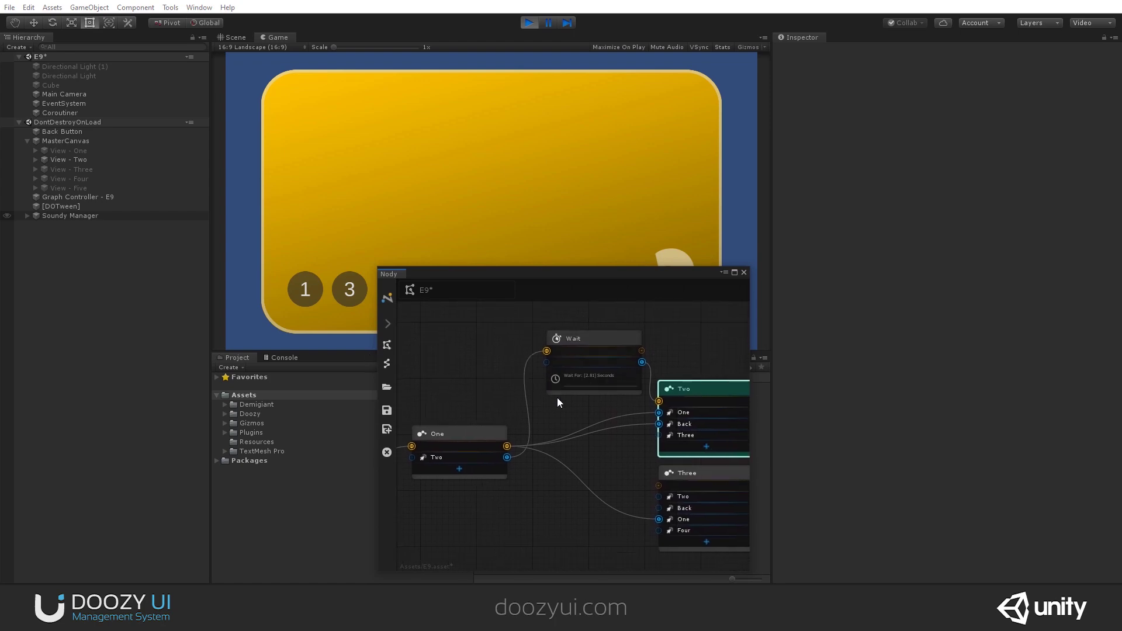
click(591, 342)
drag(537, 275, 151, 273)
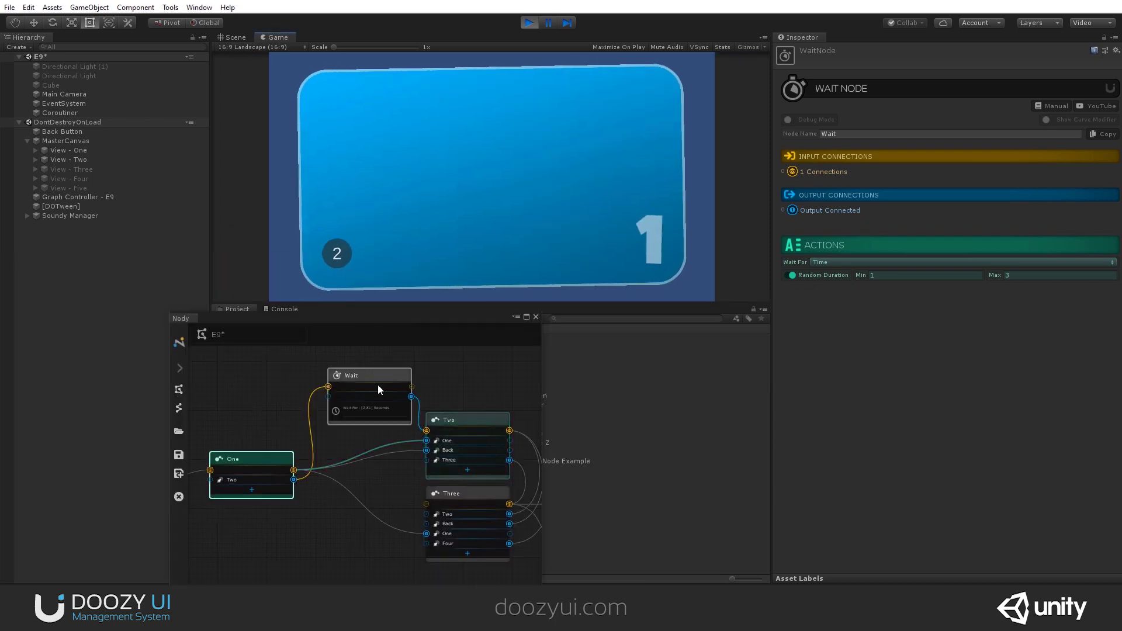
scroll(369, 412, up, 5)
- Switch views Two, One and back to Two while watching the Wait node's random timer
click(335, 250)
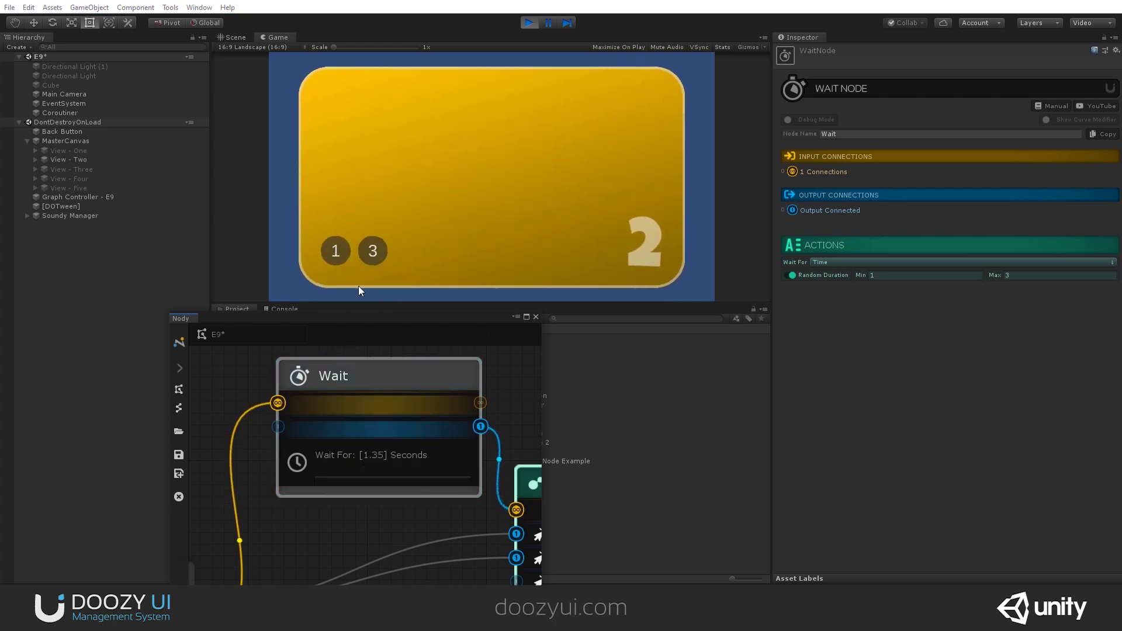
click(341, 250)
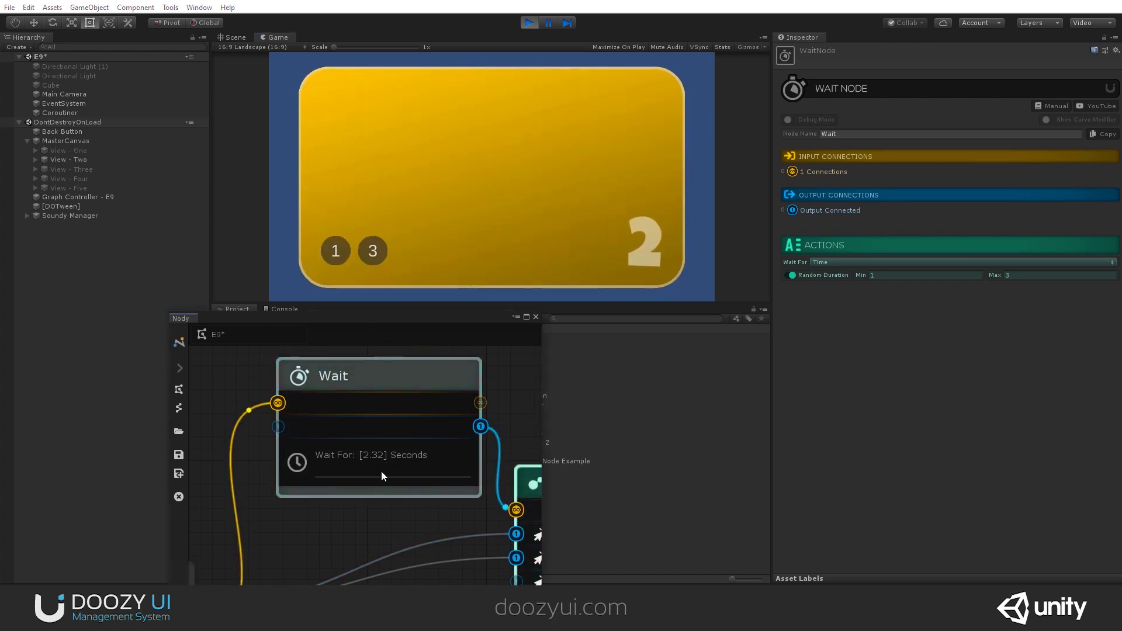
click(339, 251)
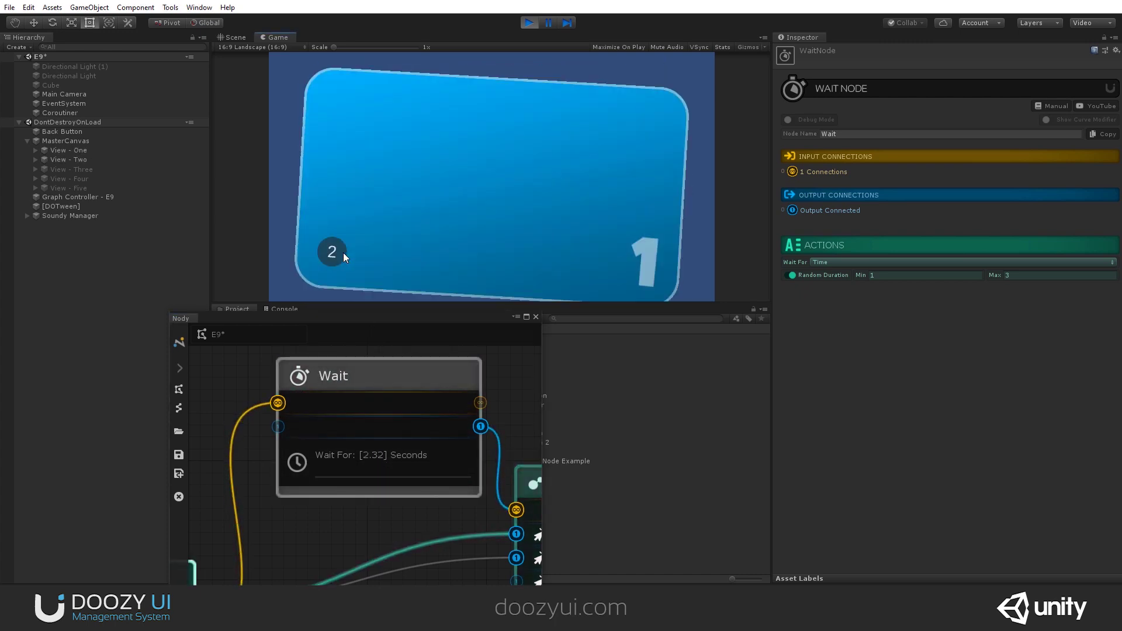
click(342, 251)
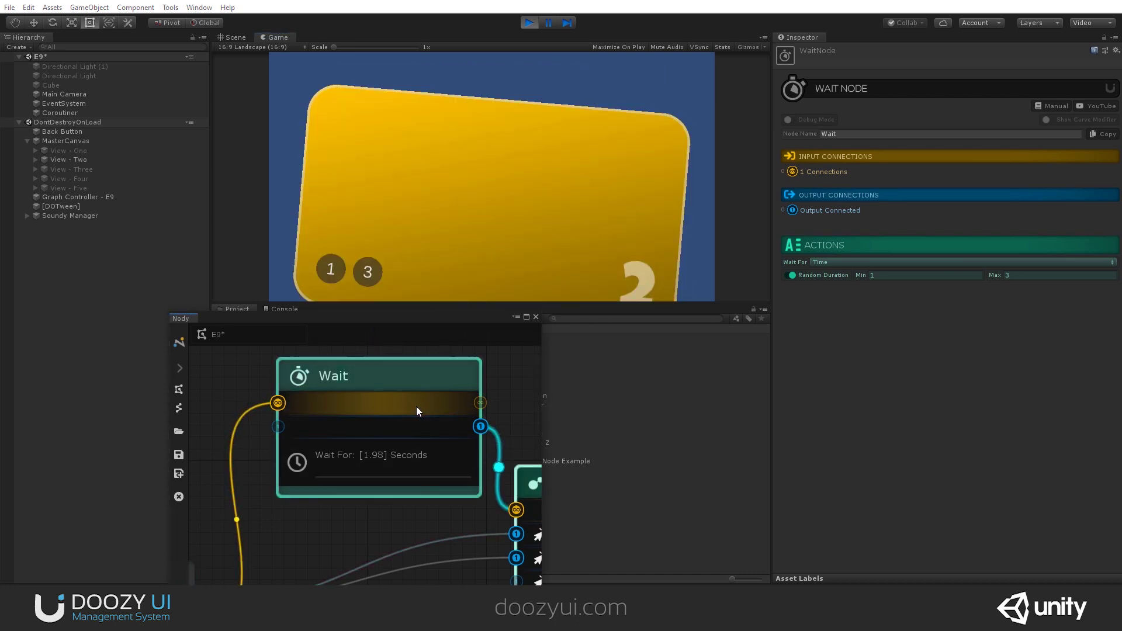
click(824, 262)
- Set the Wait node's Wait For to Game Event with the event name GameLoaded
click(847, 286)
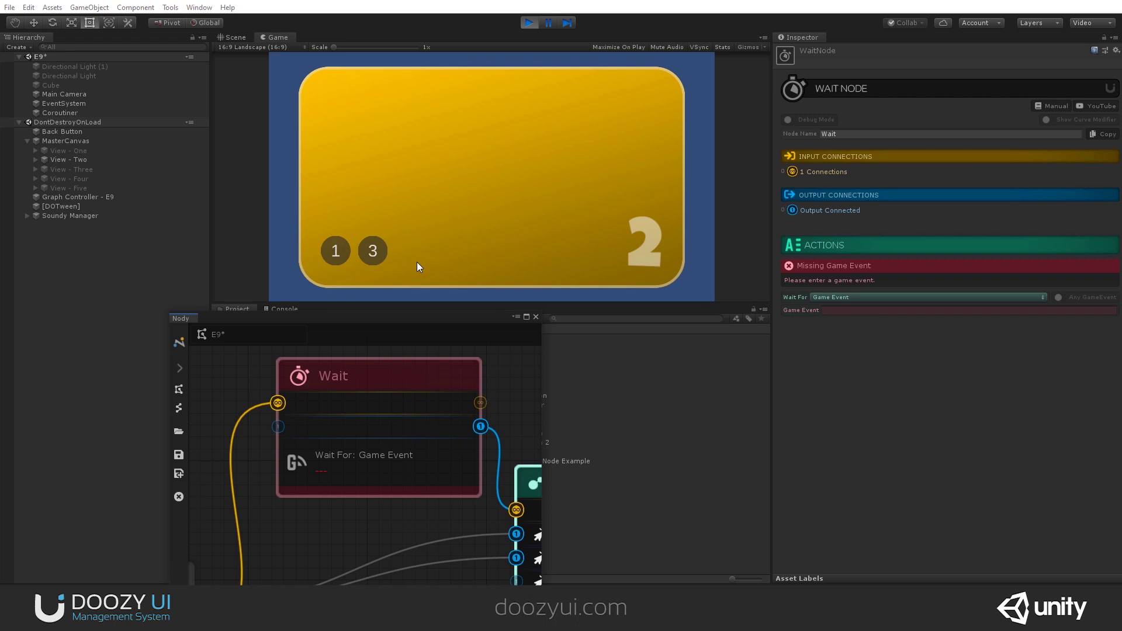
click(834, 309)
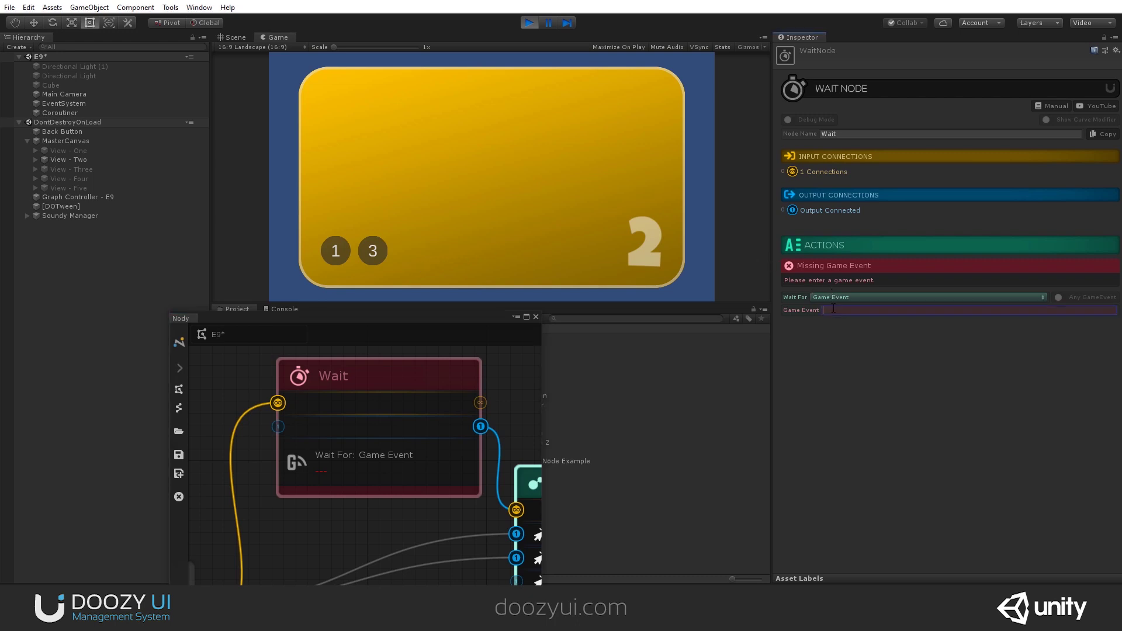
text(test)
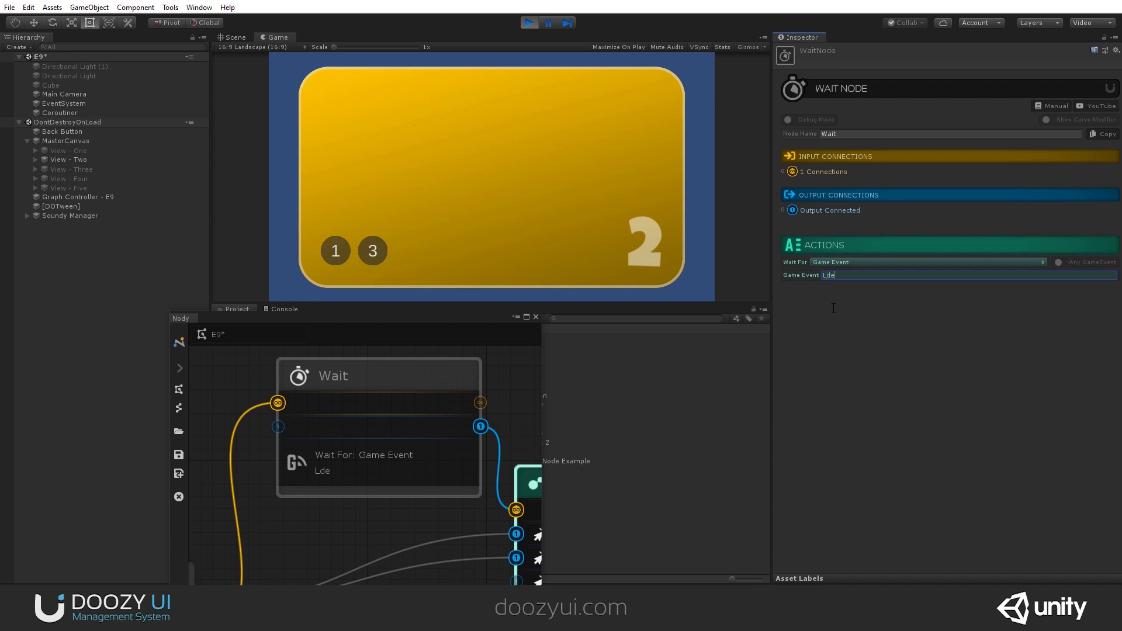
key(BackSpace)
key(BackSpace)
key(BackSpace)
key(BackSpace)
text(GameLoaded)
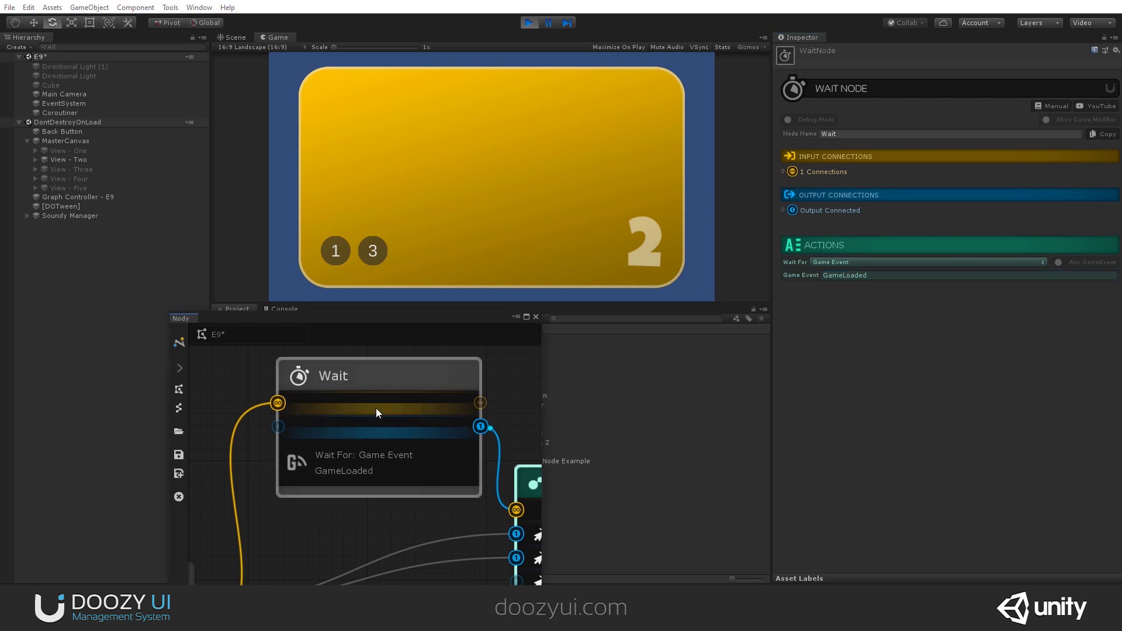
scroll(377, 406, down, 5)
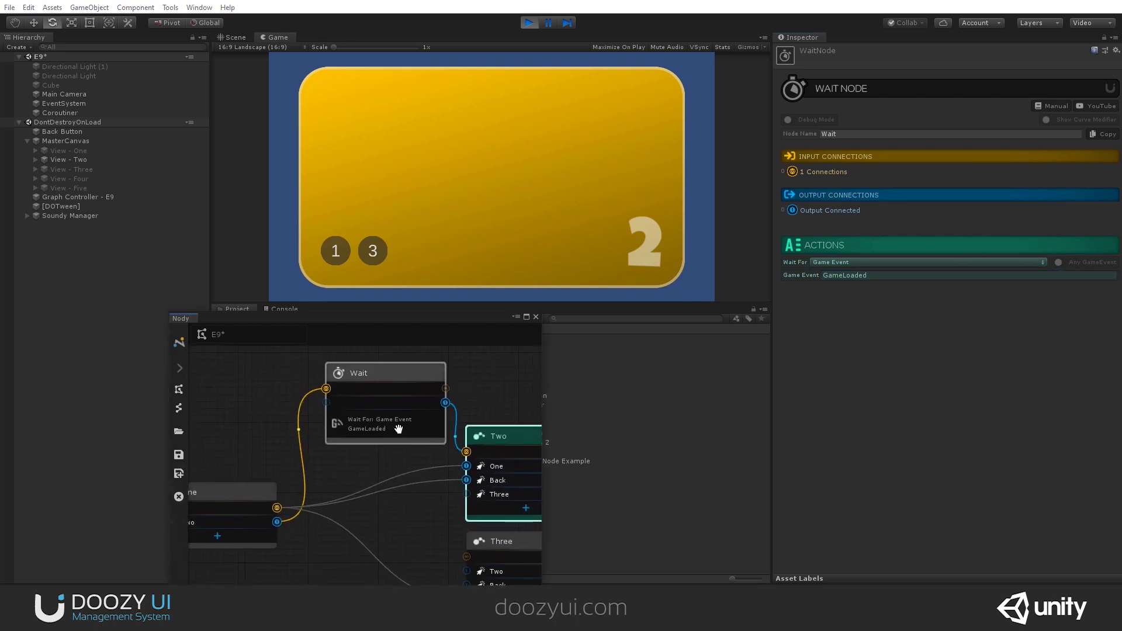
scroll(399, 430, up, 3)
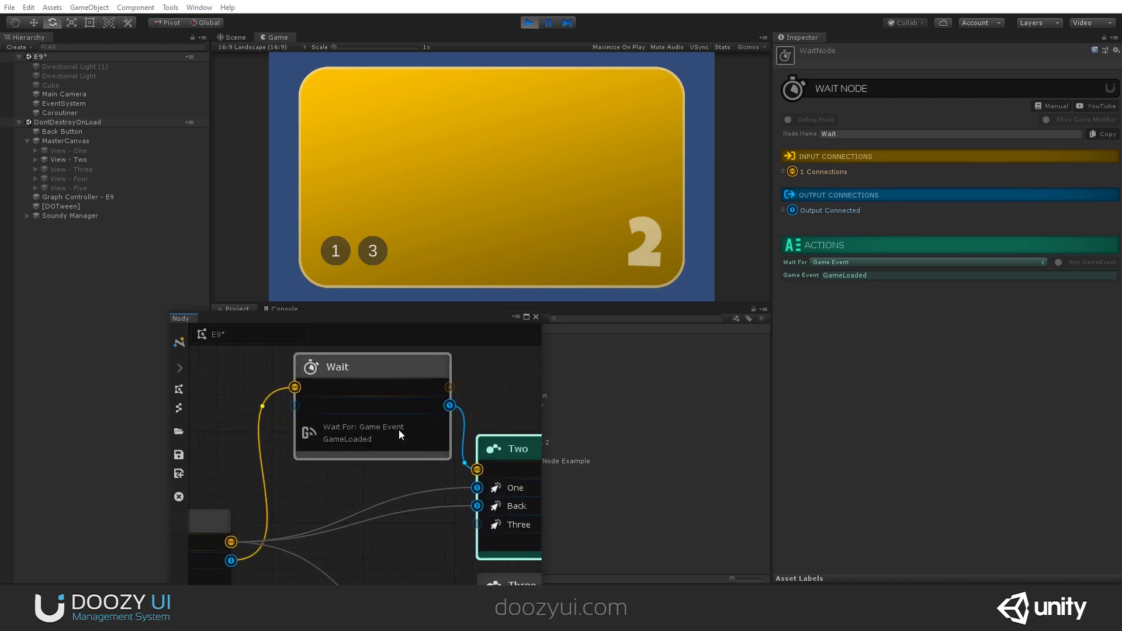
click(865, 262)
- Set Wait For to Scene Load and try the scene name Level_1, then erase it
click(869, 301)
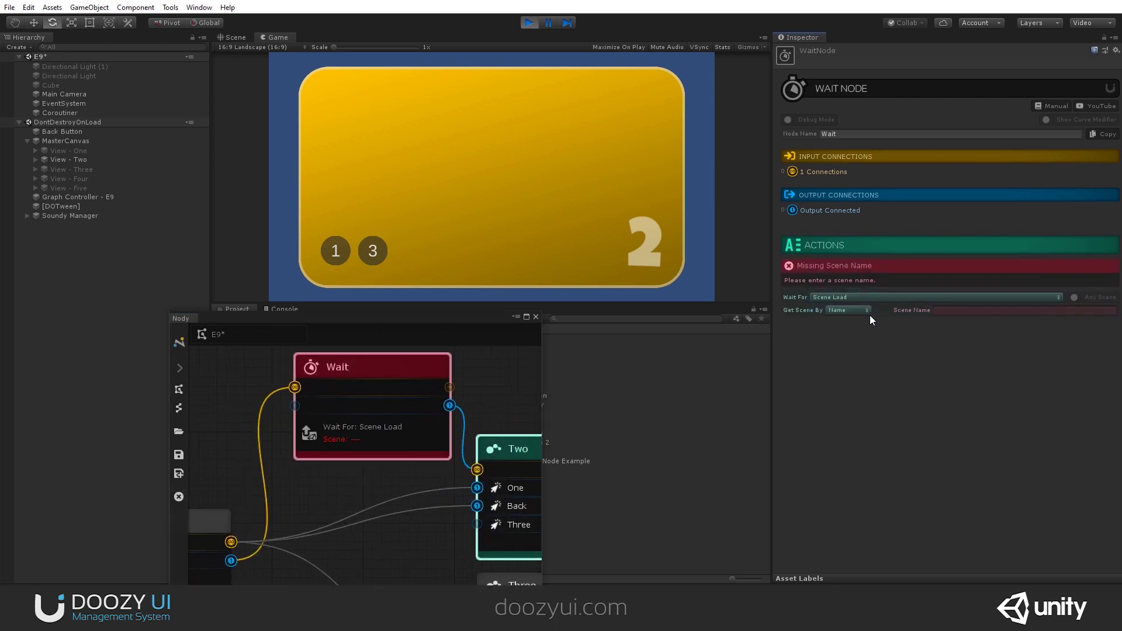
click(953, 308)
text(Level_1)
key(BackSpace)
key(BackSpace)
key(BackSpace)
key(BackSpace)
key(BackSpace)
key(BackSpace)
key(BackSpace)
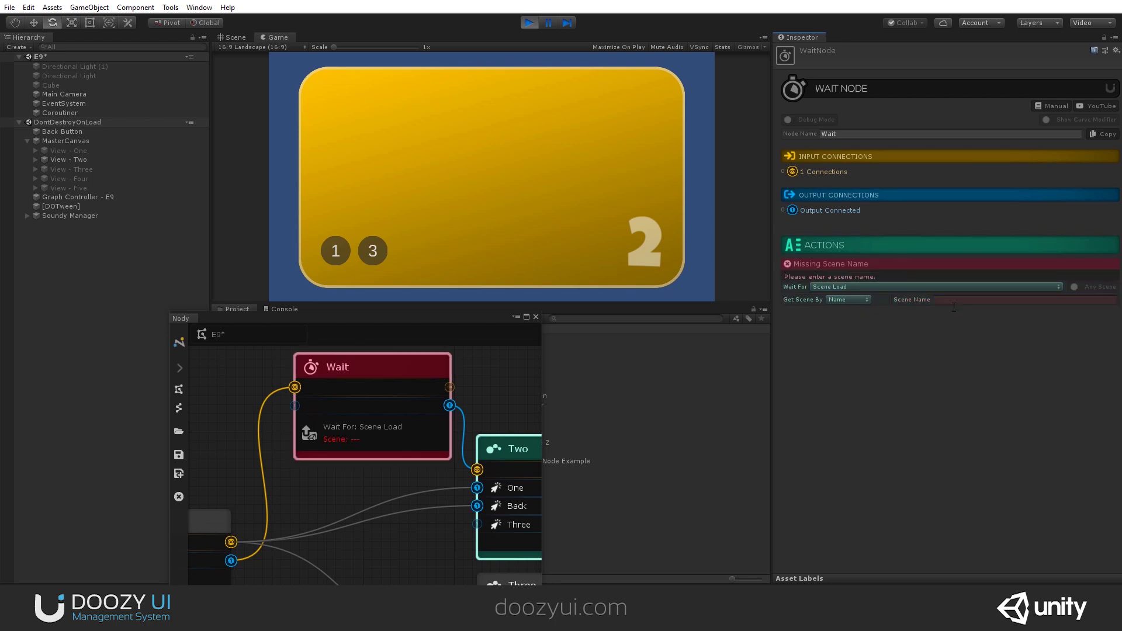
- Set Get Scene By to Build Index and enable the Any Scene toggle
click(847, 309)
click(862, 325)
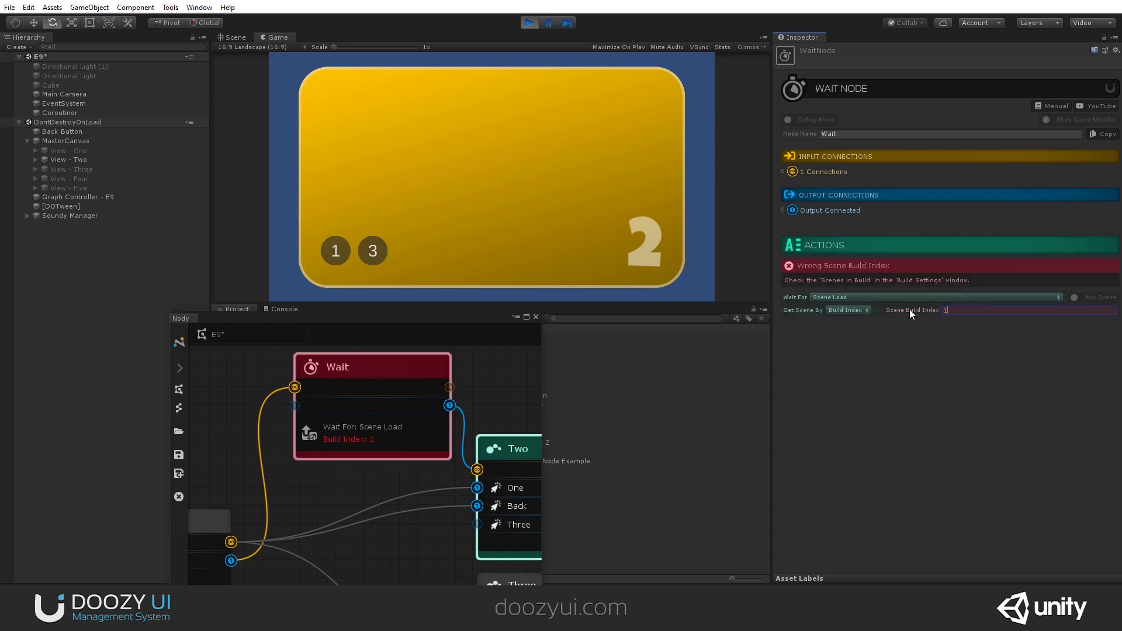
click(1080, 262)
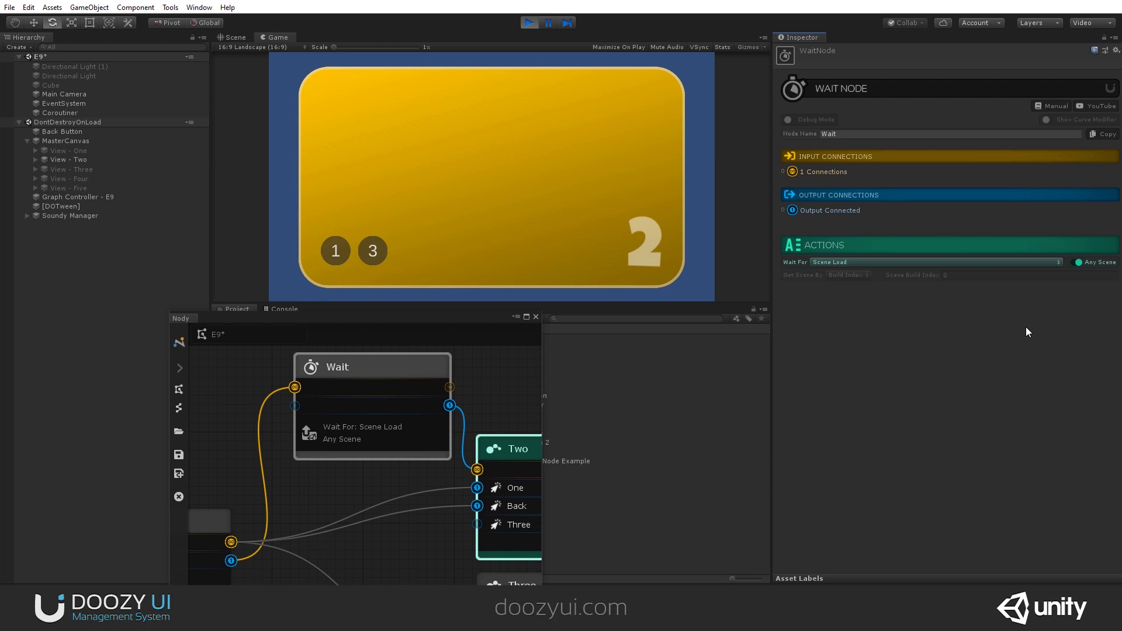
click(850, 262)
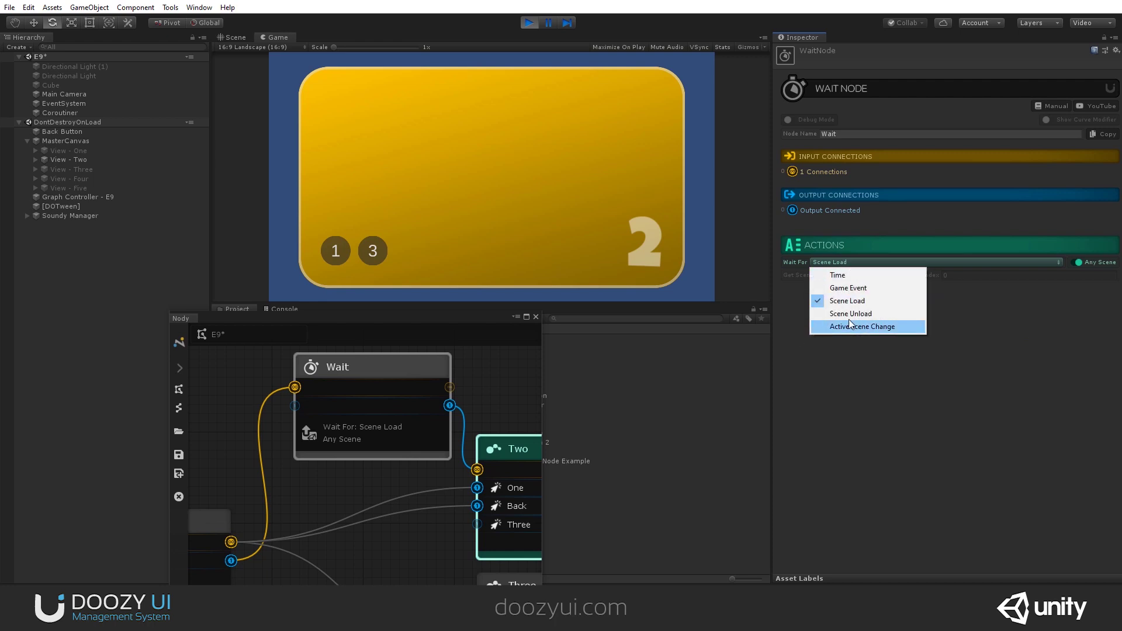
- Change Wait For to Scene Unload and turn off Any Scene
click(946, 345)
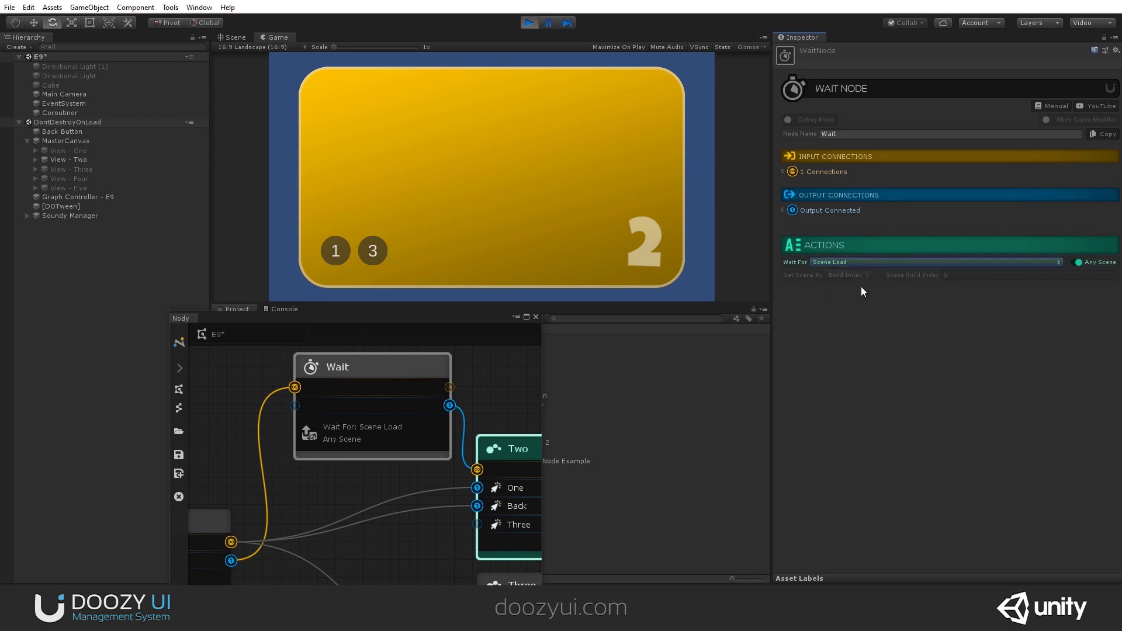
click(839, 262)
click(843, 312)
click(1076, 263)
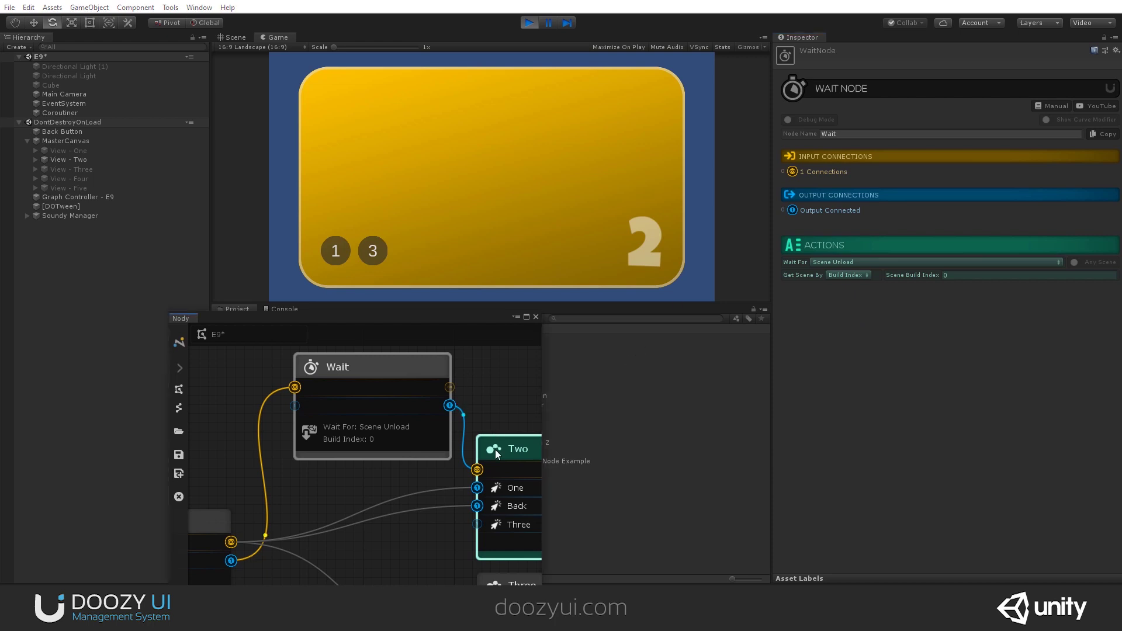
- Switch Wait For to Active Scene Change, toggle Any Scene on and off, choose Build Index, and move the node left
click(853, 261)
click(849, 329)
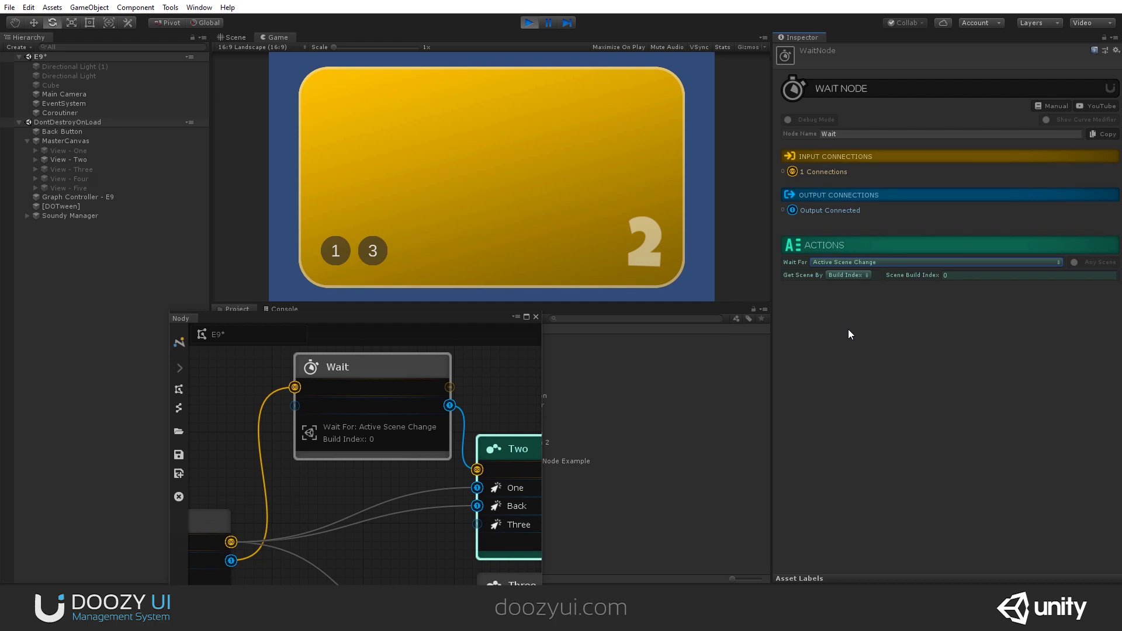
click(1077, 263)
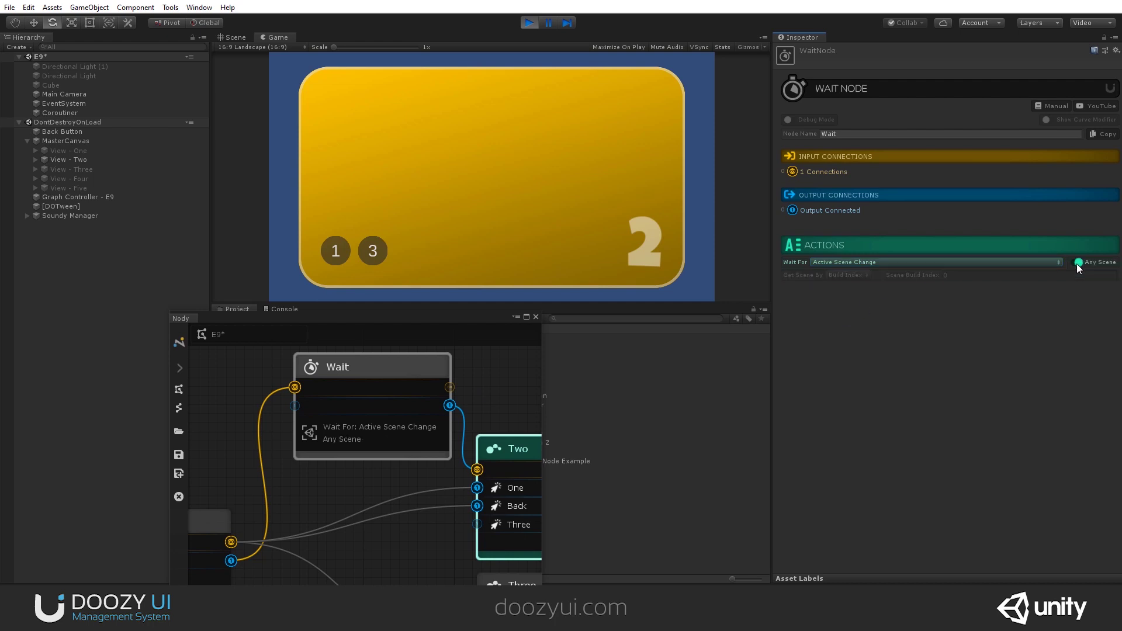
click(1078, 262)
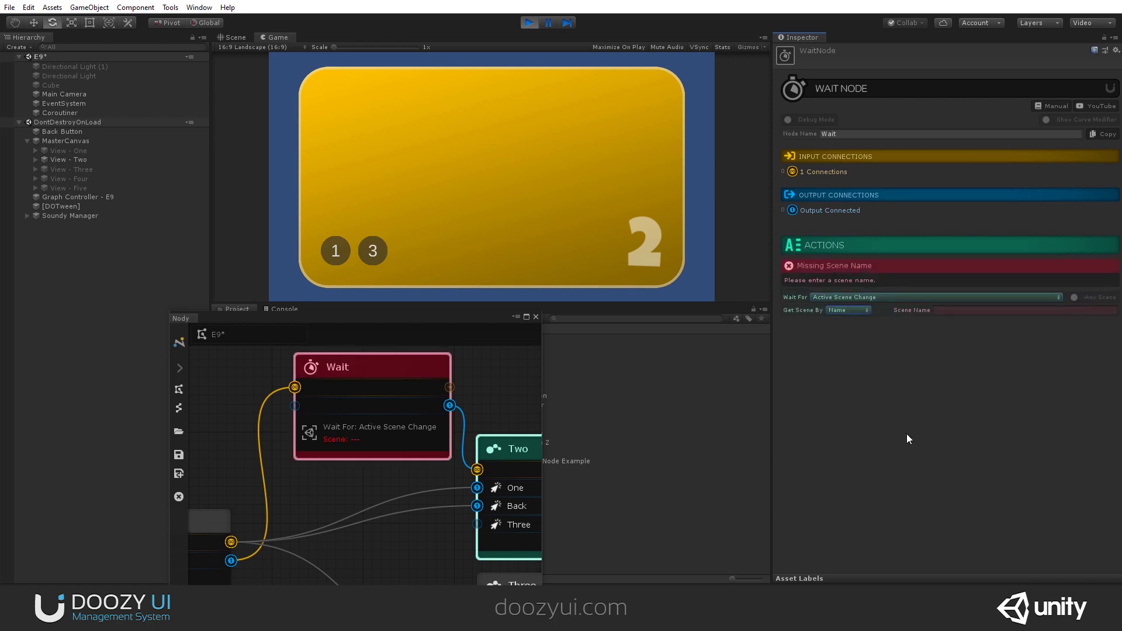
click(849, 309)
click(862, 335)
scroll(386, 382, down, 3)
drag(371, 381, 342, 383)
- Cycle Wait For through Time and back to the GameLoaded Game Event
click(844, 262)
click(843, 274)
click(844, 264)
click(845, 280)
click(839, 261)
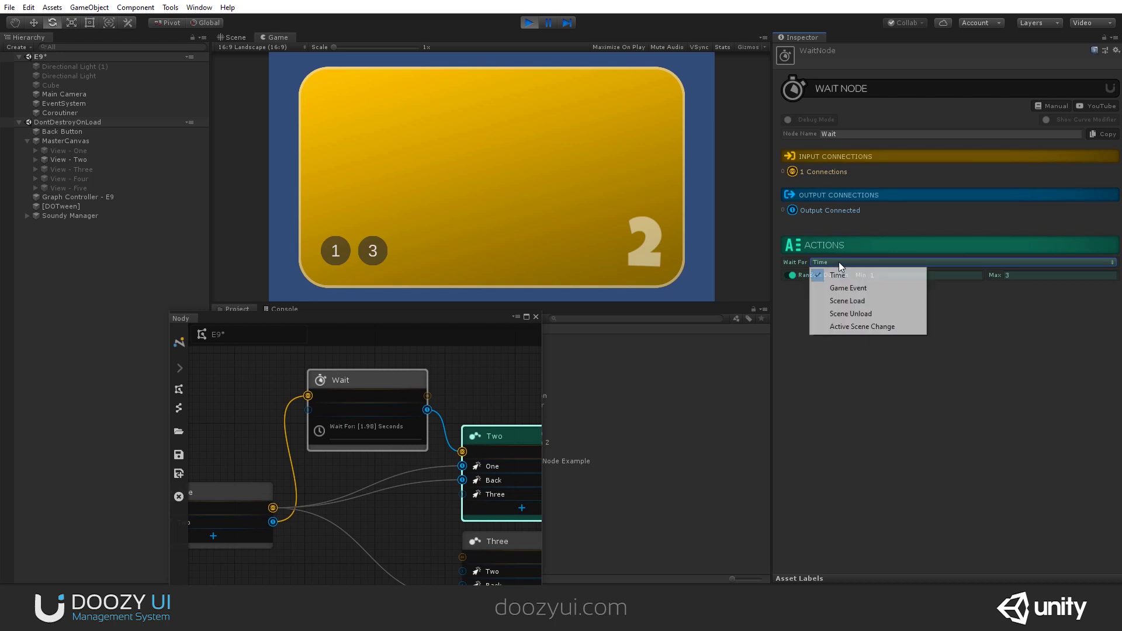
click(841, 289)
scroll(401, 447, up, 3)
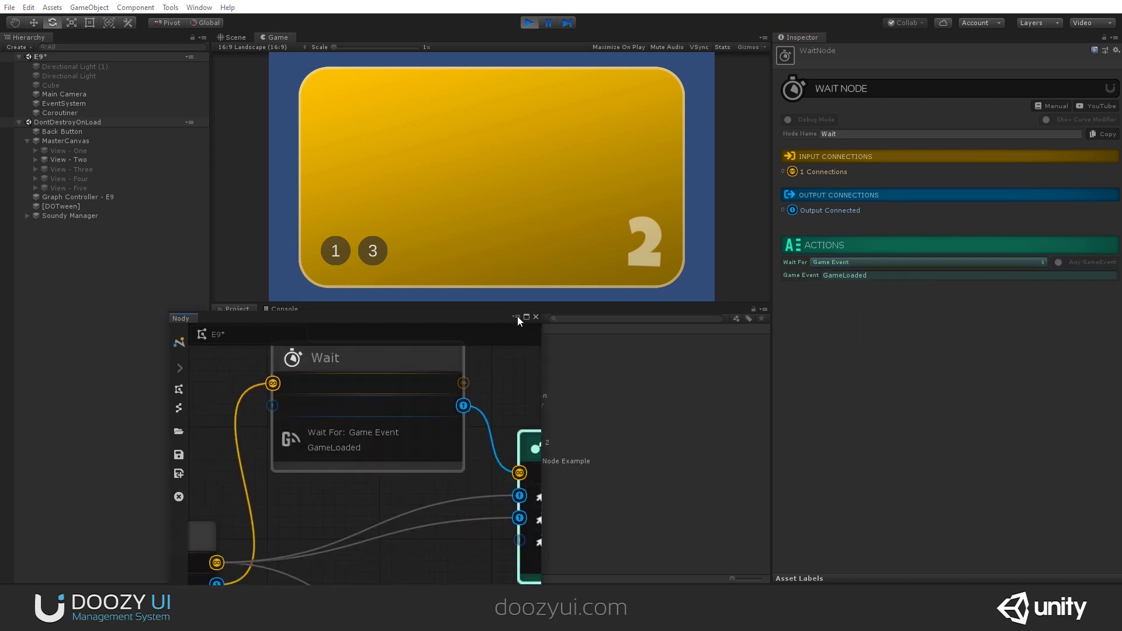
- Enlarge the Nody window to reveal node Two and set Wait For back to Time
drag(541, 339, 806, 353)
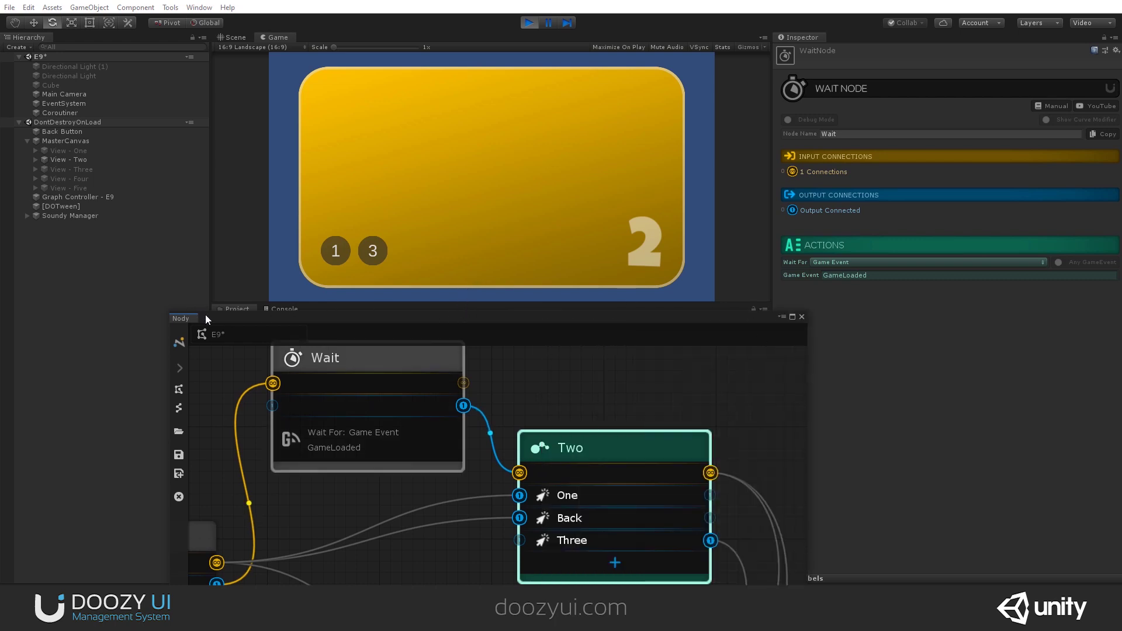
drag(205, 314, 205, 129)
click(841, 262)
click(846, 278)
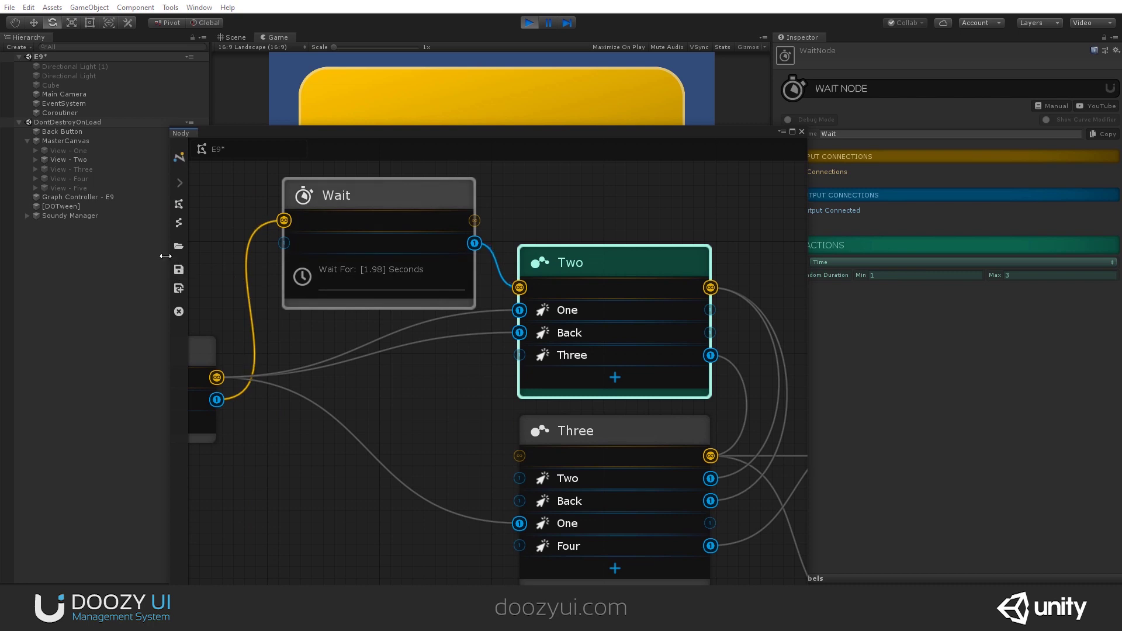
drag(170, 261, 52, 261)
drag(708, 139, 679, 134)
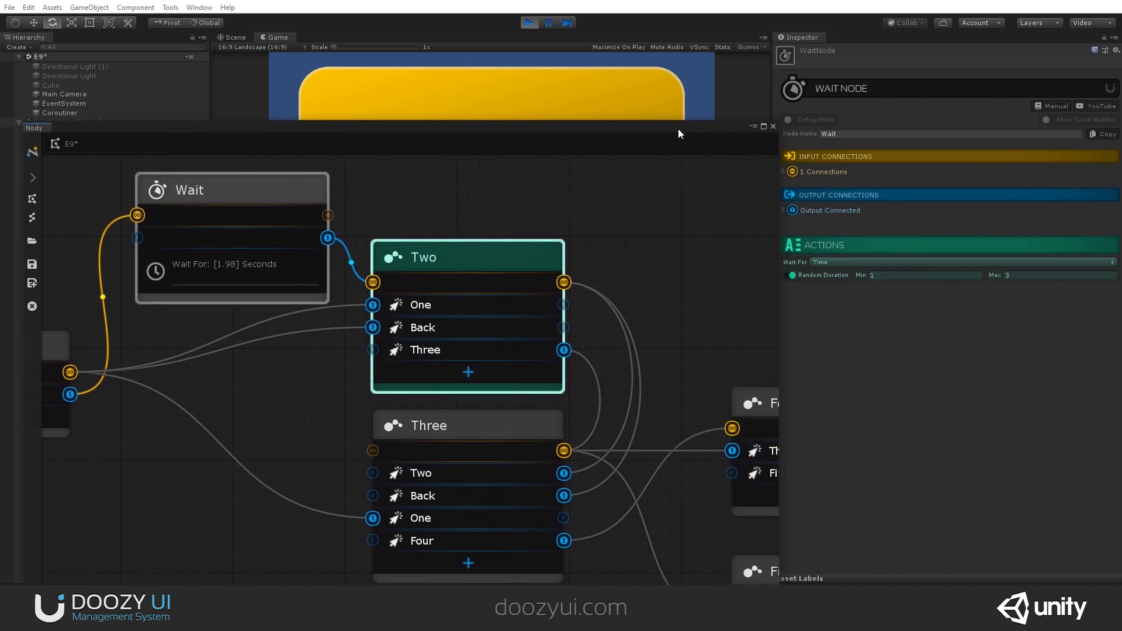
- Set Scene Load with Get Scene By Name 'MySceneName', then switch Wait For to Active Scene Change
click(788, 275)
click(877, 262)
click(869, 283)
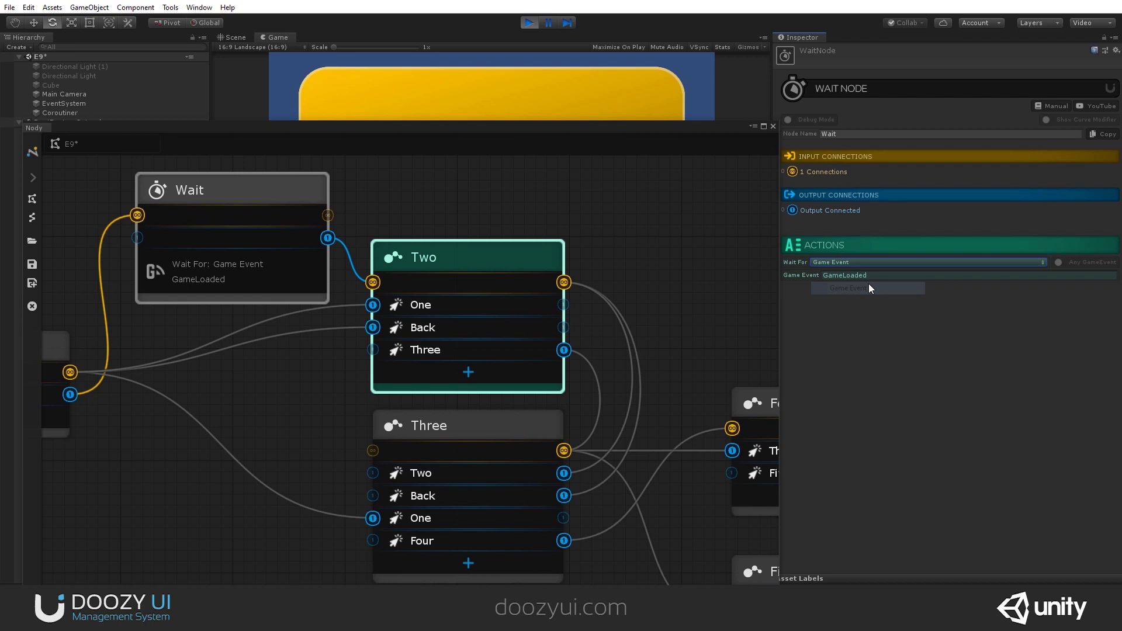
scroll(223, 260, up, 2)
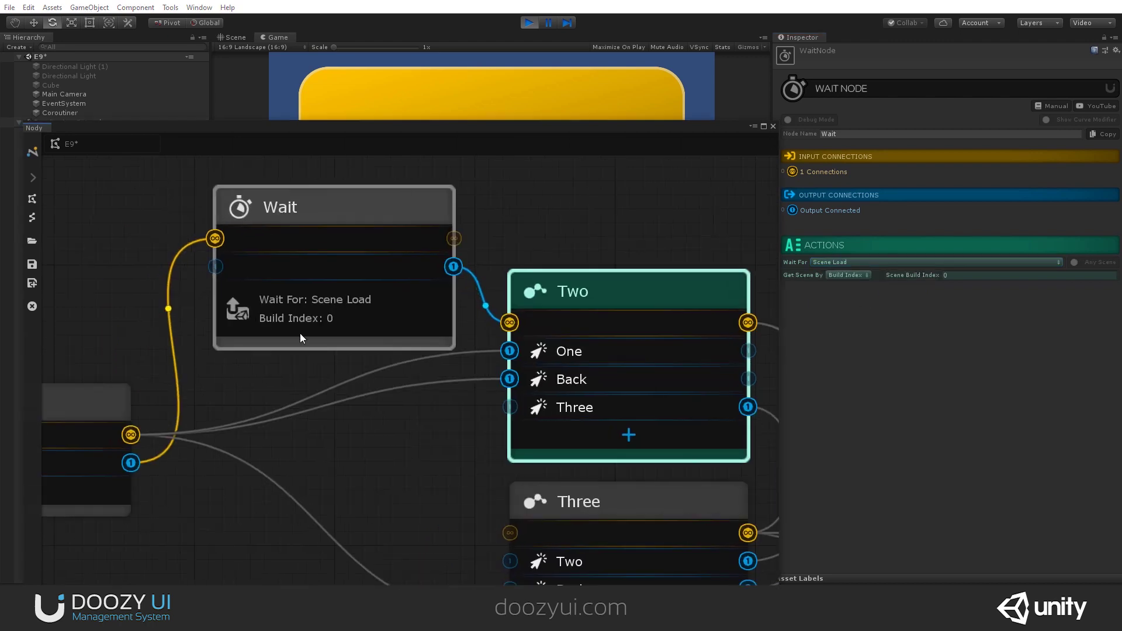
click(847, 276)
click(850, 287)
click(957, 311)
text(MySceneName)
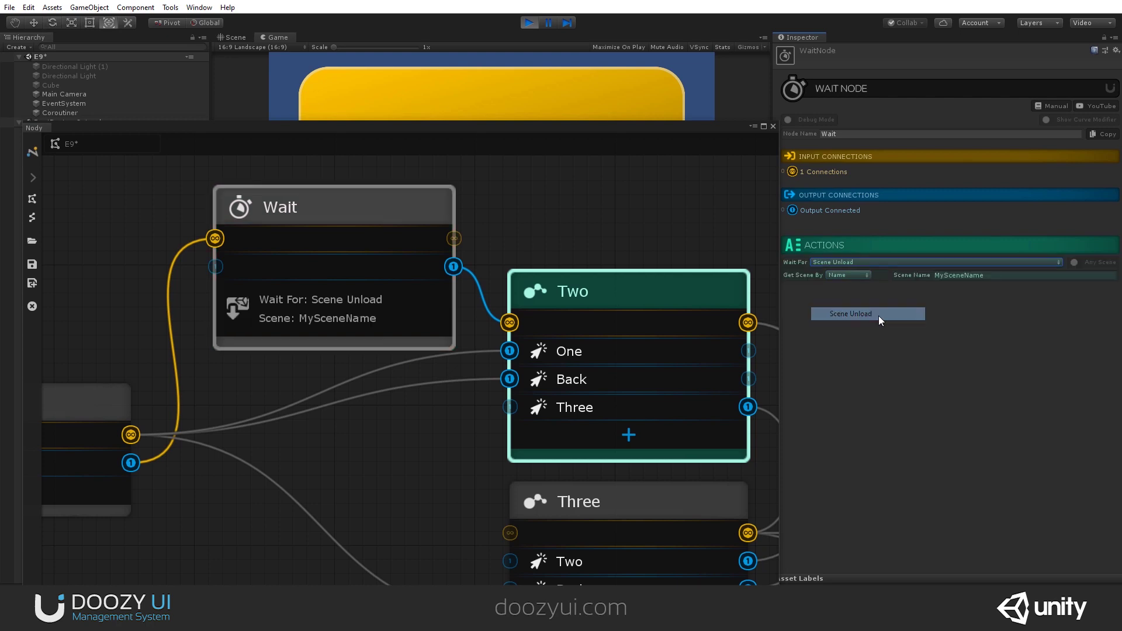
click(826, 261)
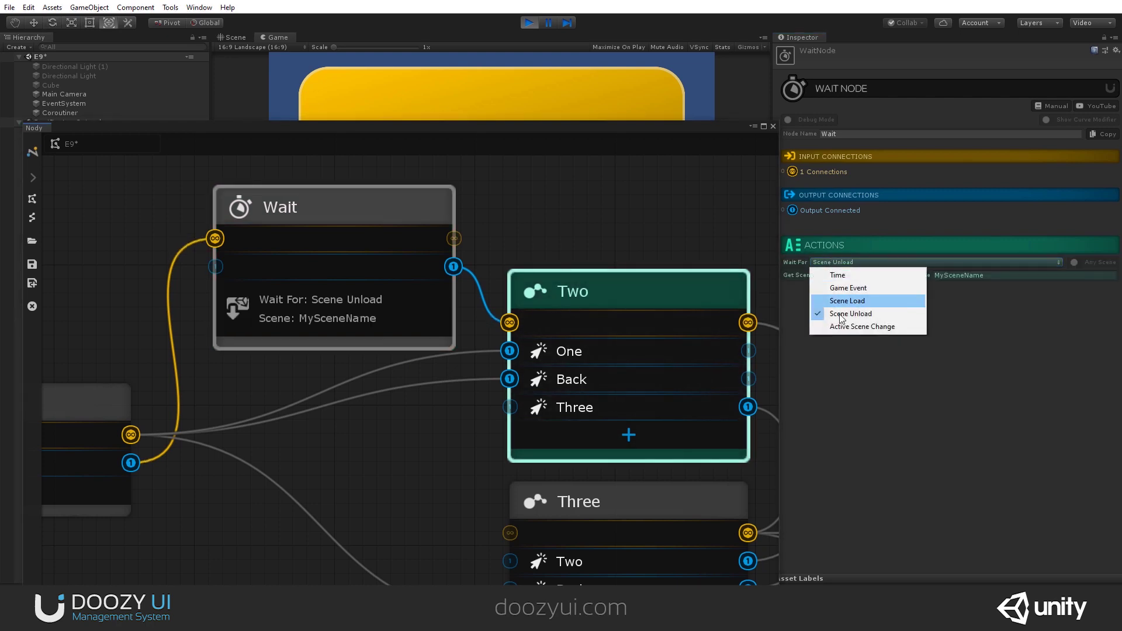
click(835, 331)
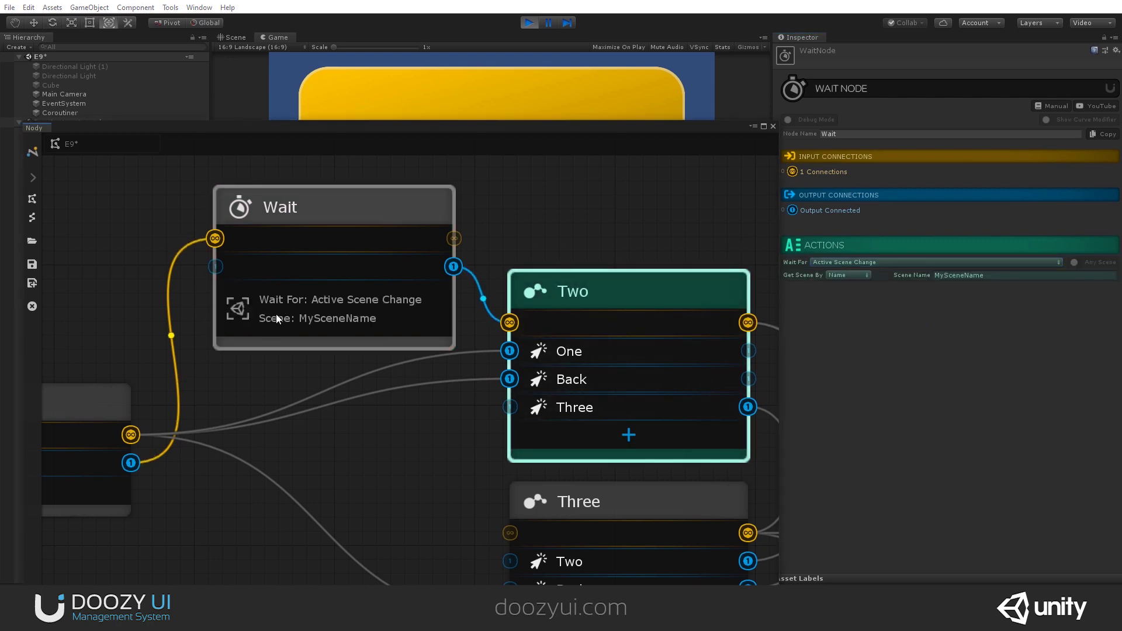